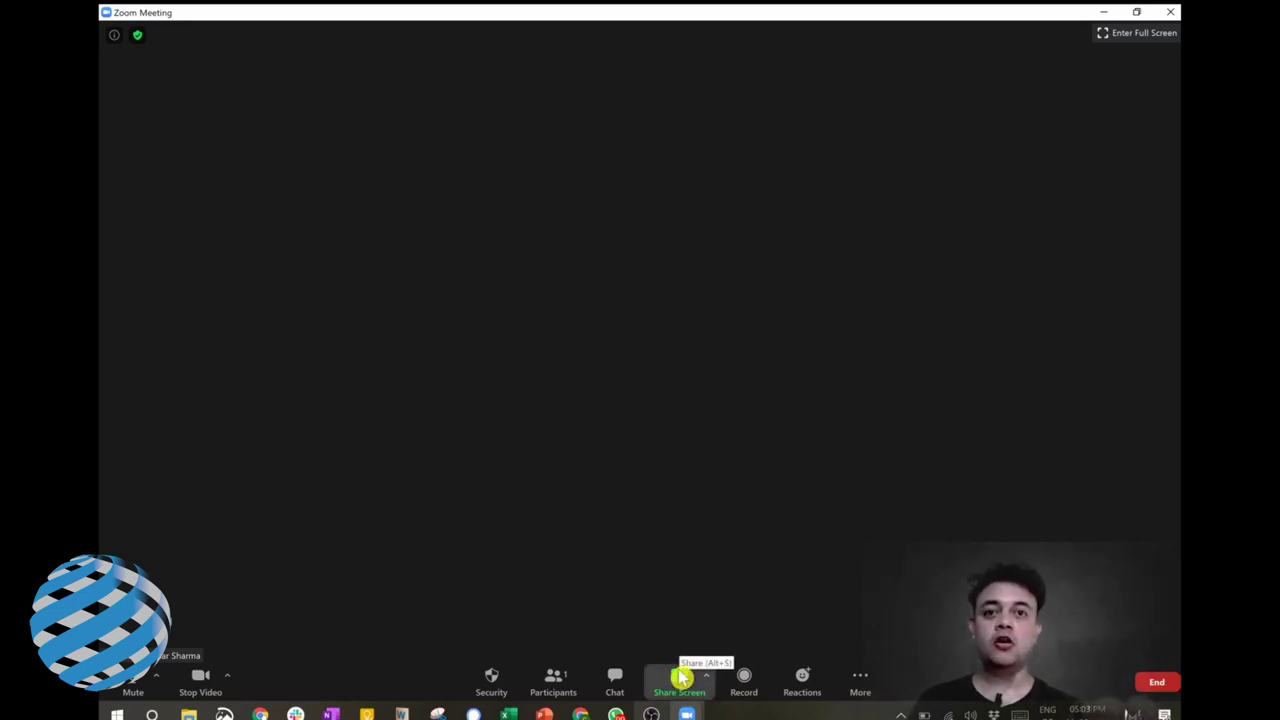
# - Choose the 'sequence (Autosaved).pptx' PowerPoint window from all open windows in the share picker
pyautogui.click(683, 678)
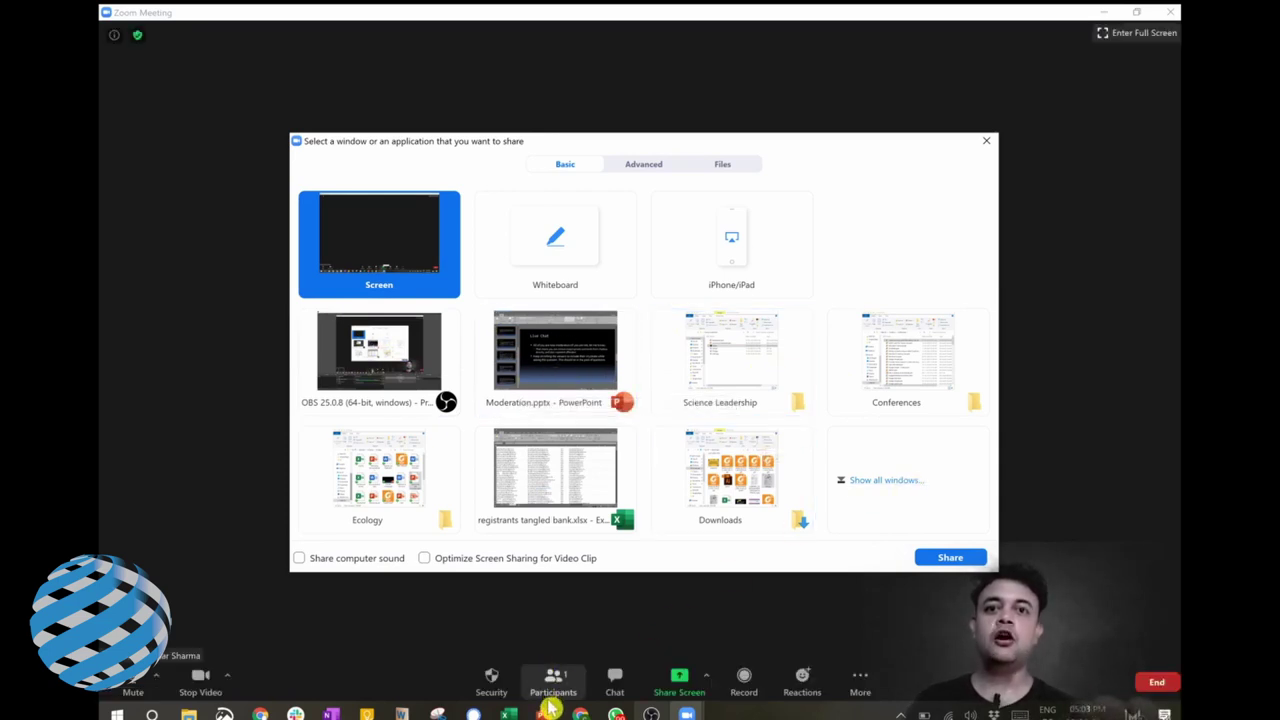
pyautogui.click(884, 482)
pyautogui.scroll(-2, 886, 487)
pyautogui.scroll(-3, 886, 487)
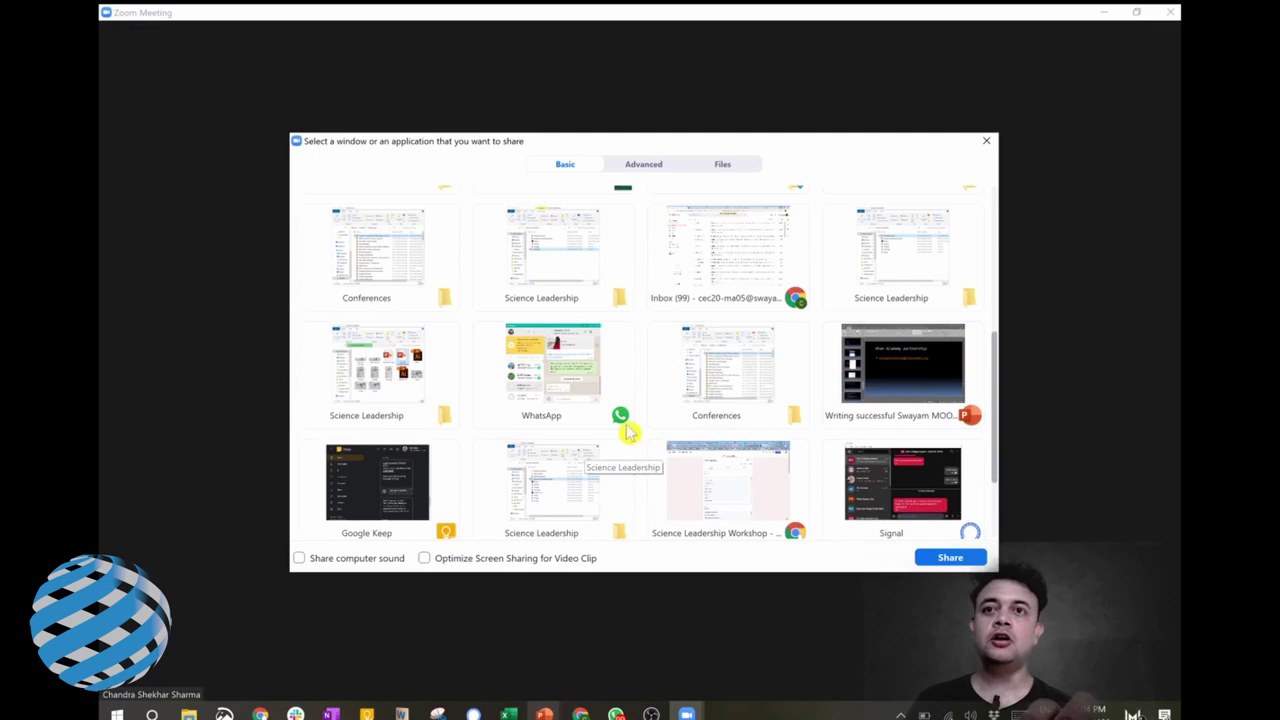
pyautogui.scroll(-3, 733, 461)
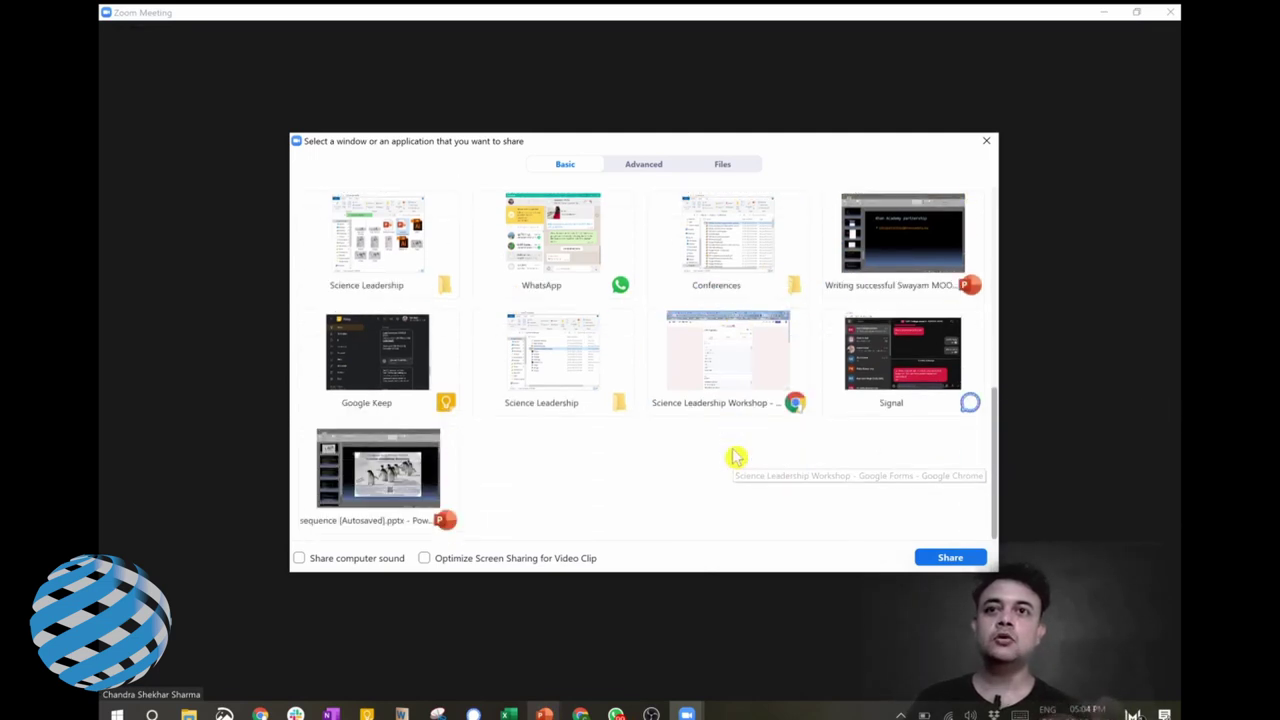
pyautogui.click(380, 475)
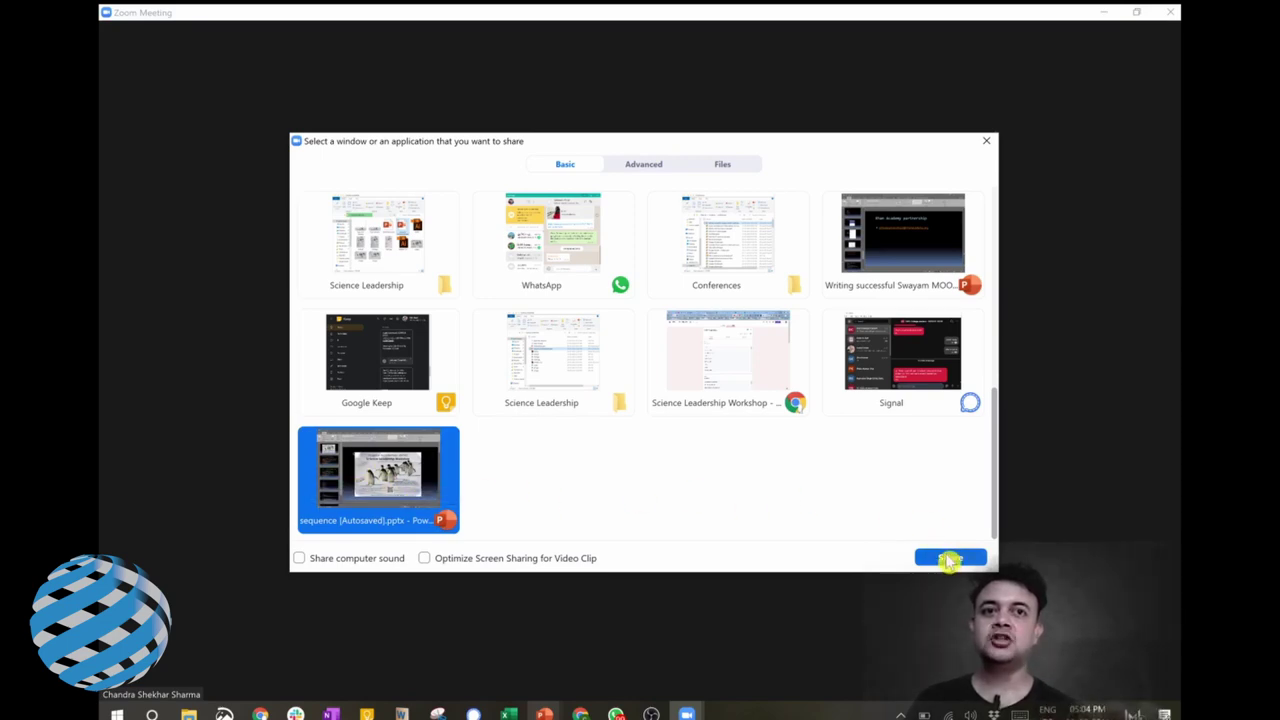
# - Share the Science Leadership Workshop PowerPoint window and bring it into focus
pyautogui.click(948, 558)
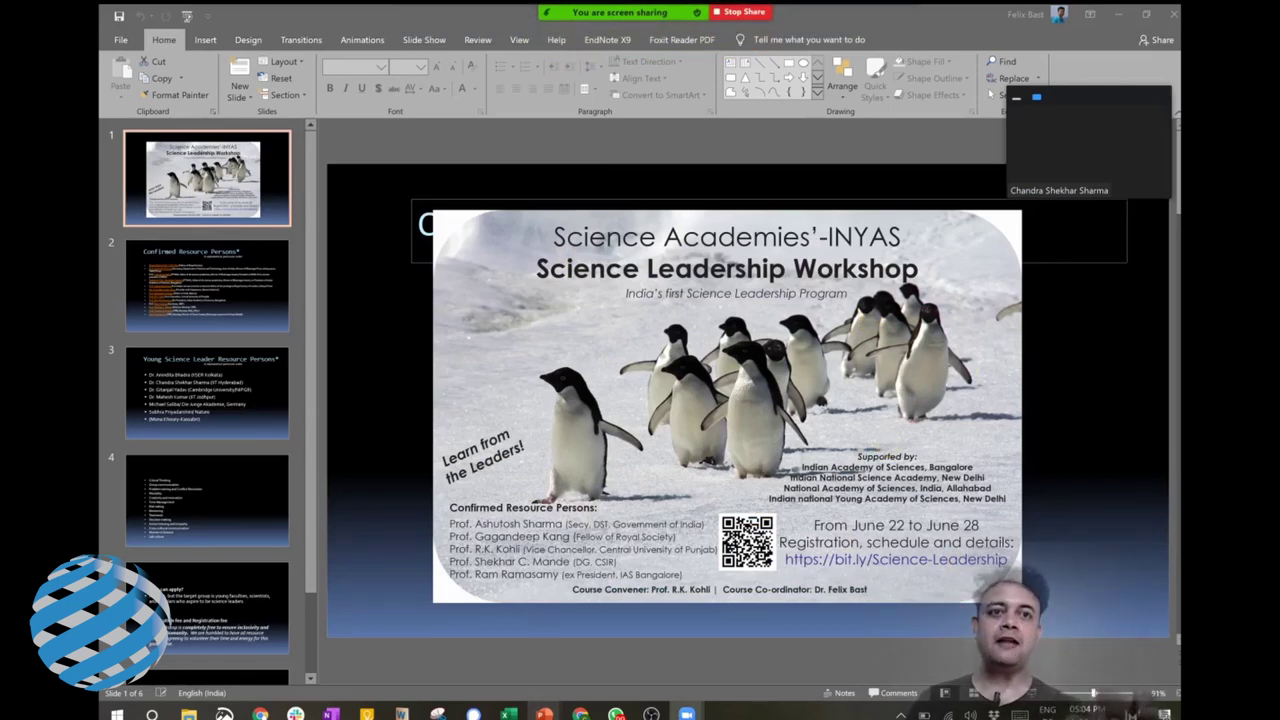
pyautogui.click(1035, 695)
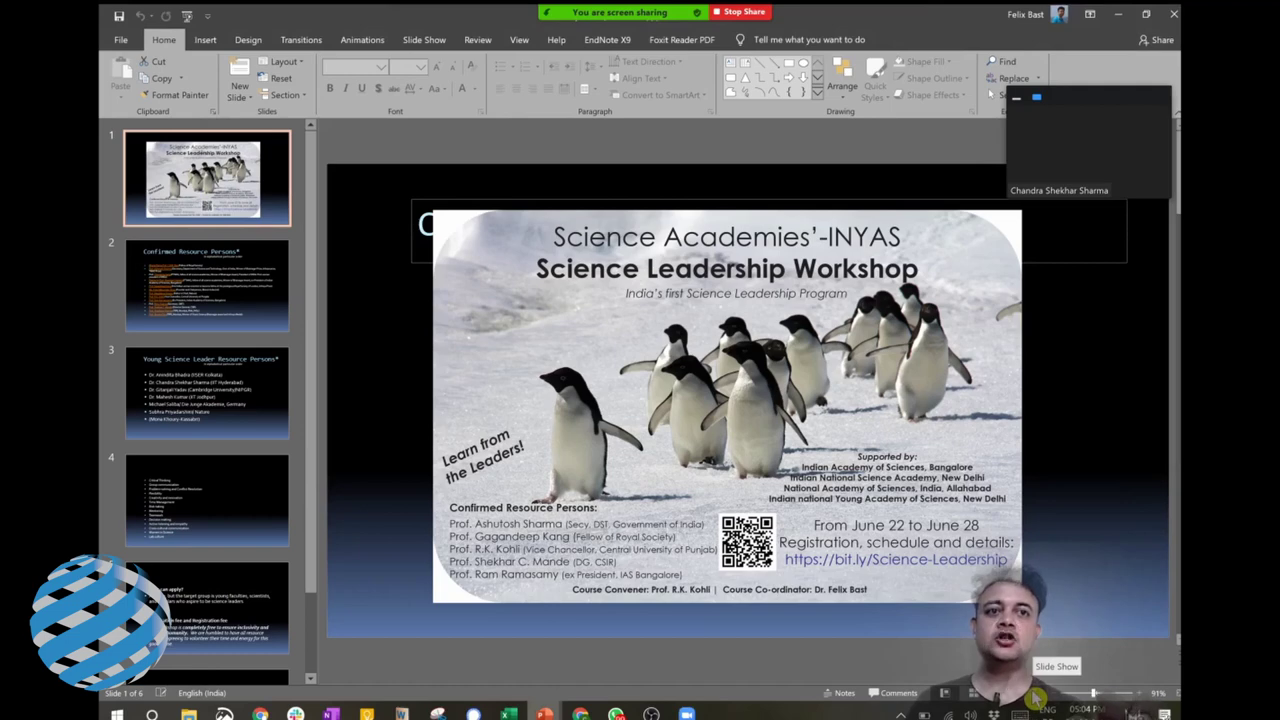
# - Run the workshop deck full screen, collapse the video thumbnail, and nudge the Talking panel higher
pyautogui.click(1035, 695)
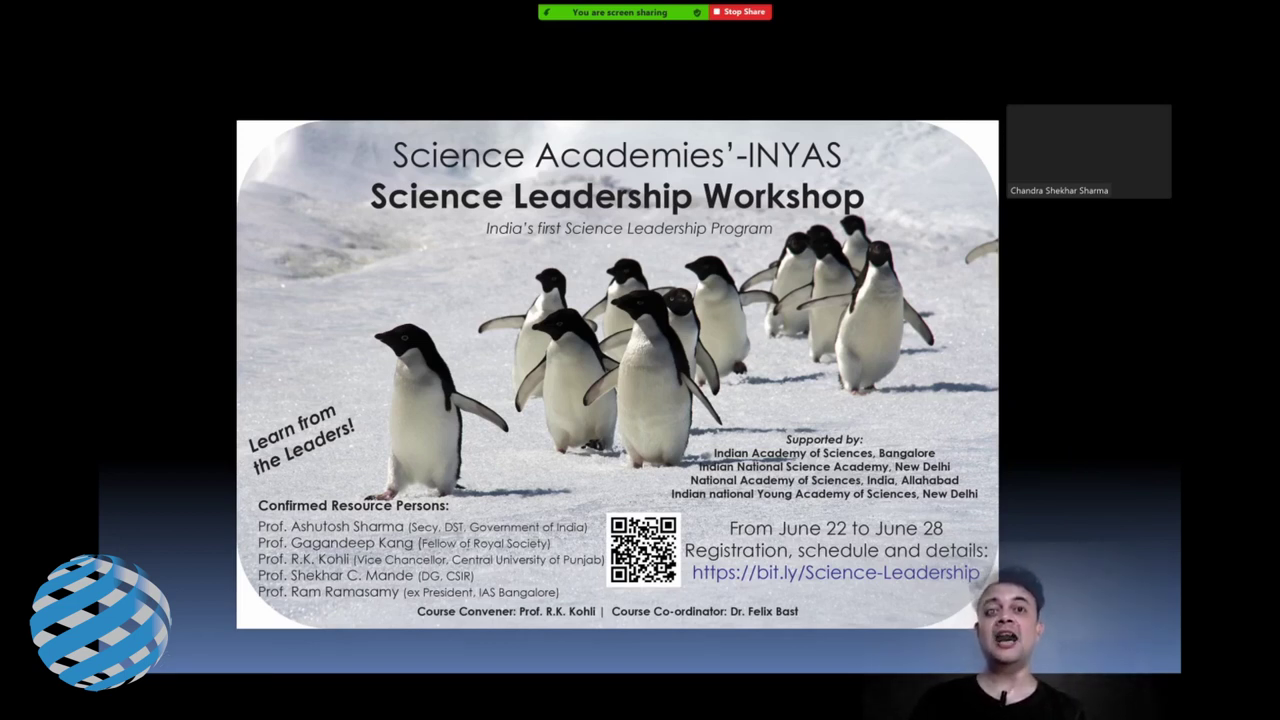
pyautogui.moveTo(1088, 108)
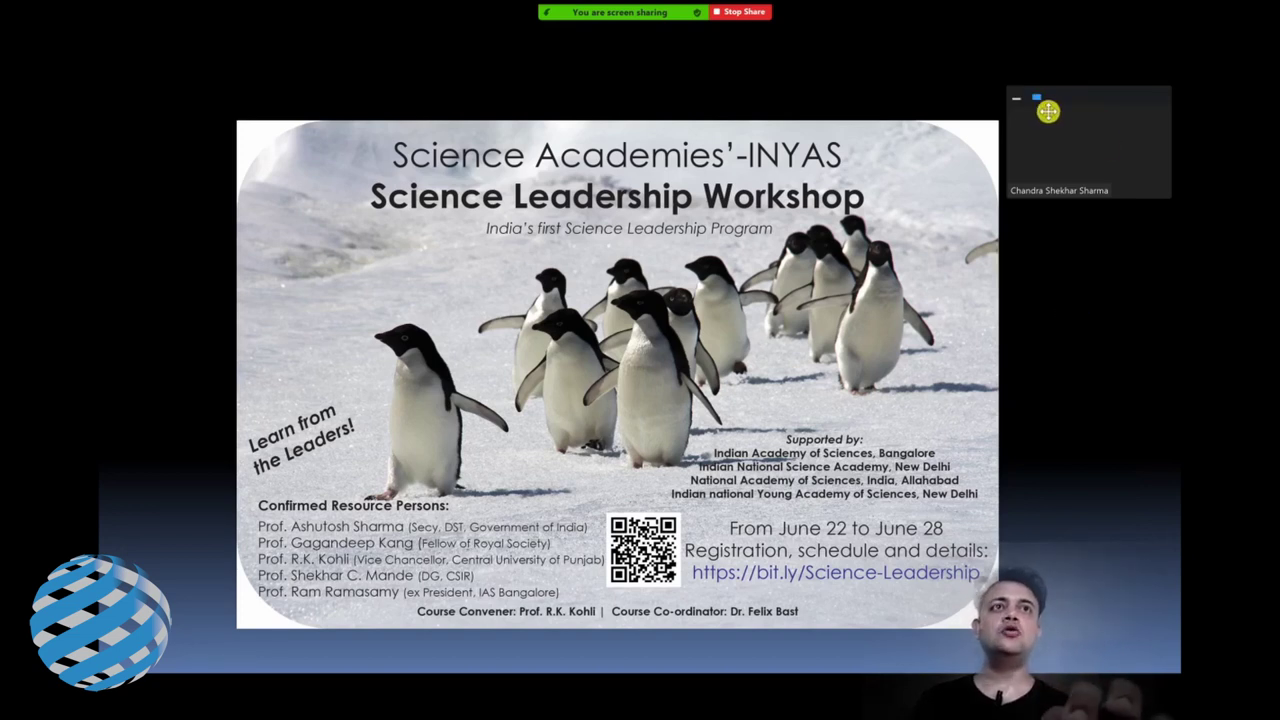
pyautogui.click(1020, 106)
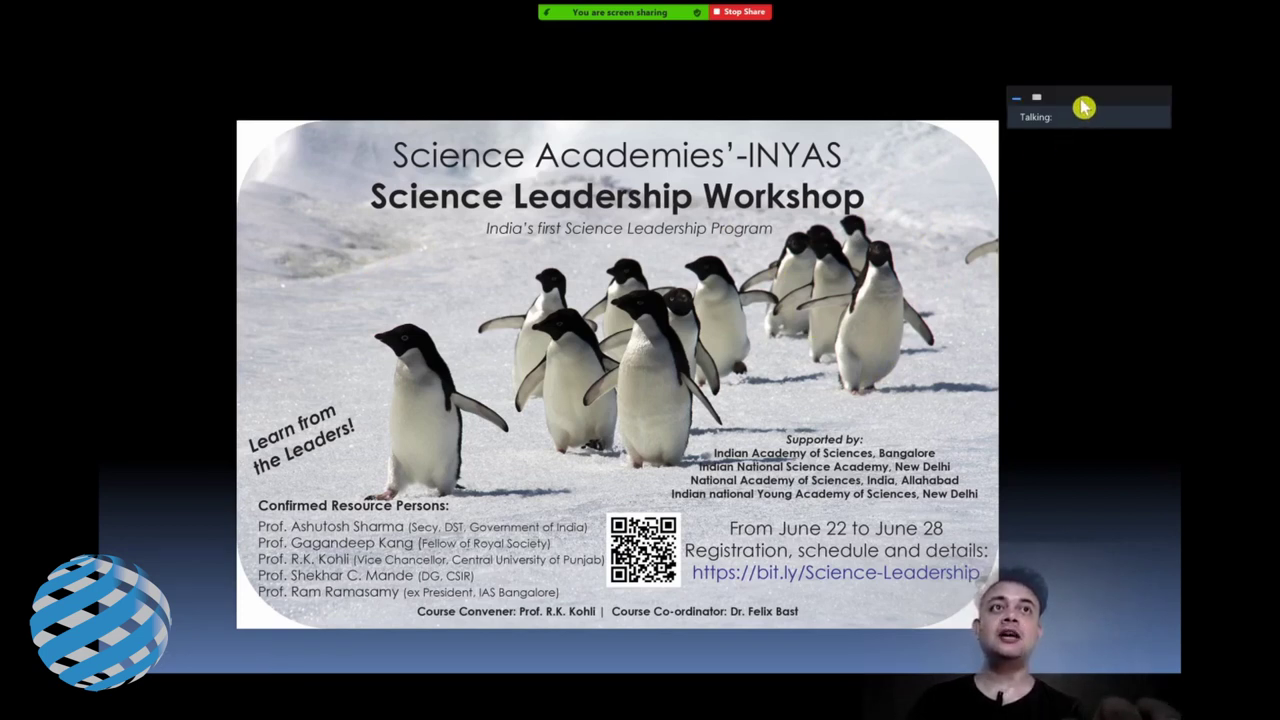
pyautogui.moveTo(1084, 106); pyautogui.dragTo(1076, 56)
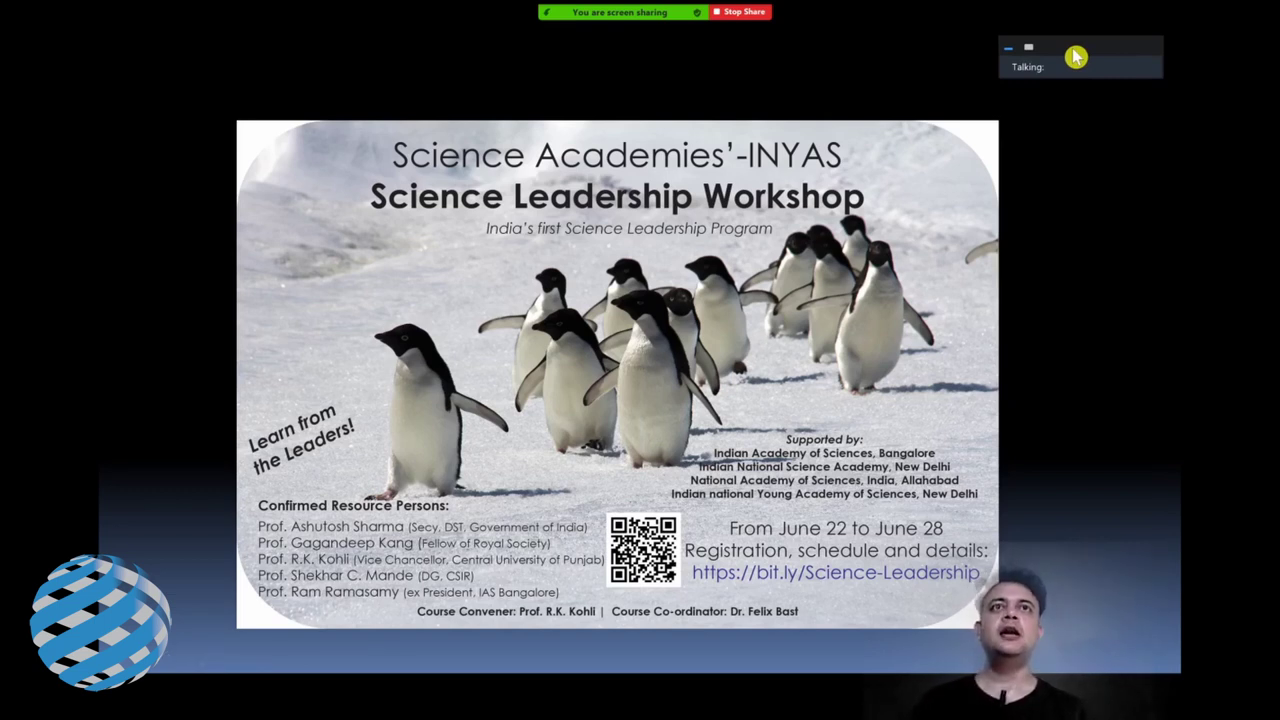
# - Advance four slides, past the two resource-person slides and the skills list, to 'Who can apply?'
pyautogui.click(472, 360)
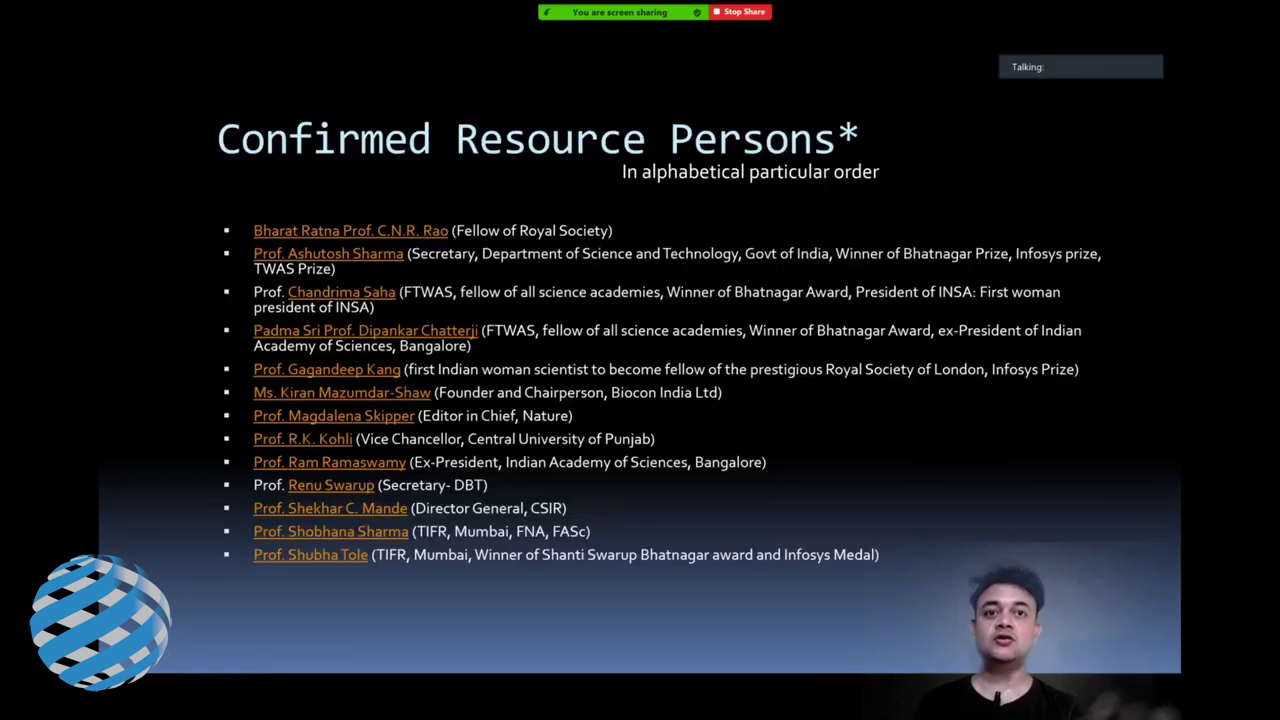
pyautogui.press('Right')
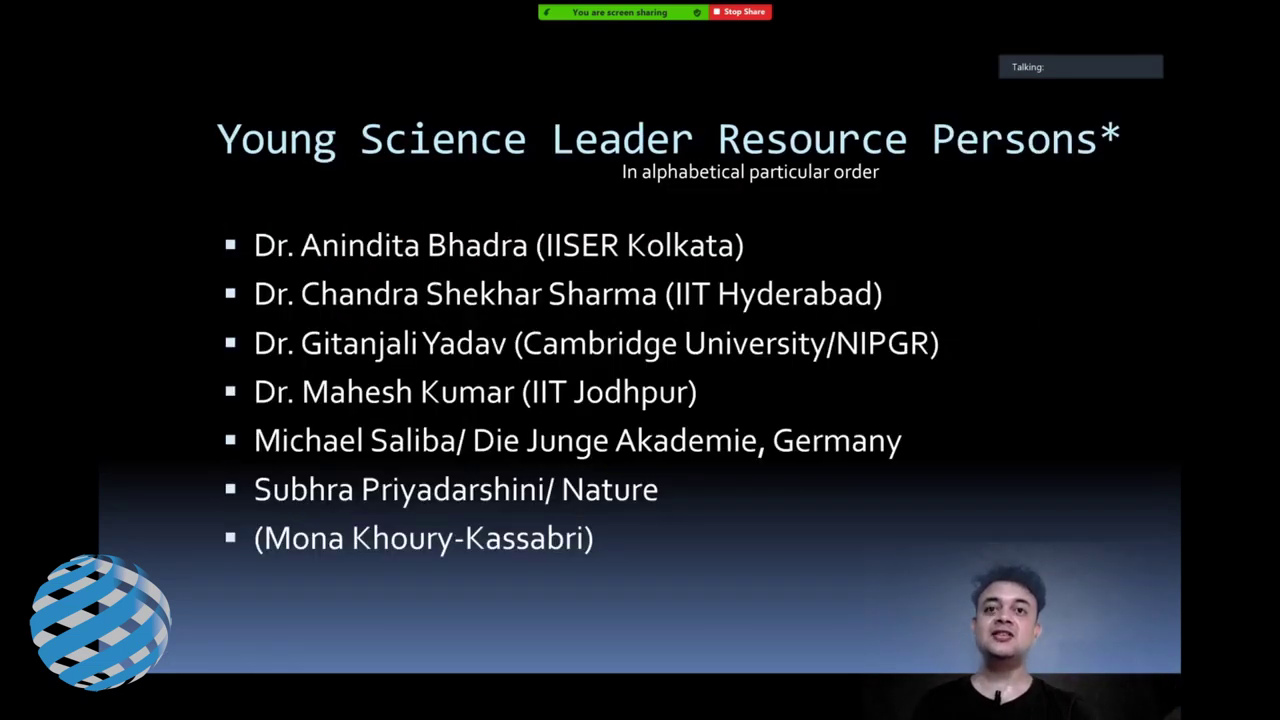
pyautogui.press('Right')
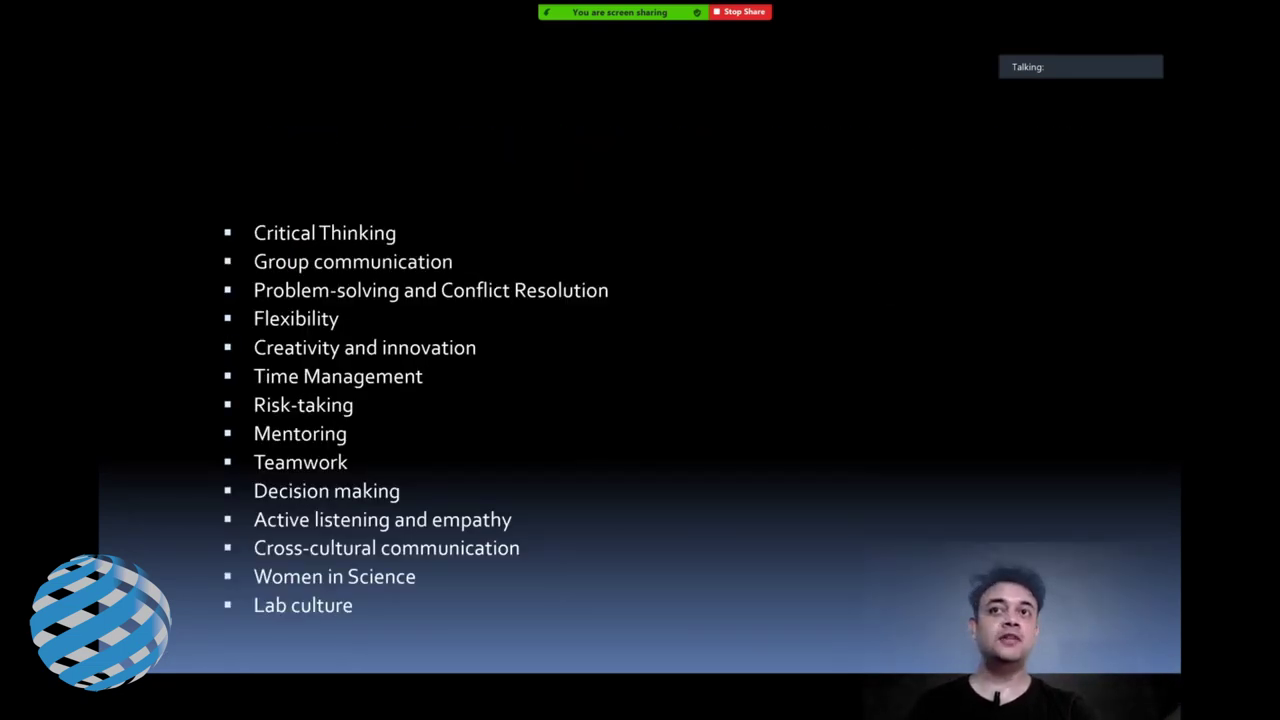
pyautogui.press('Right')
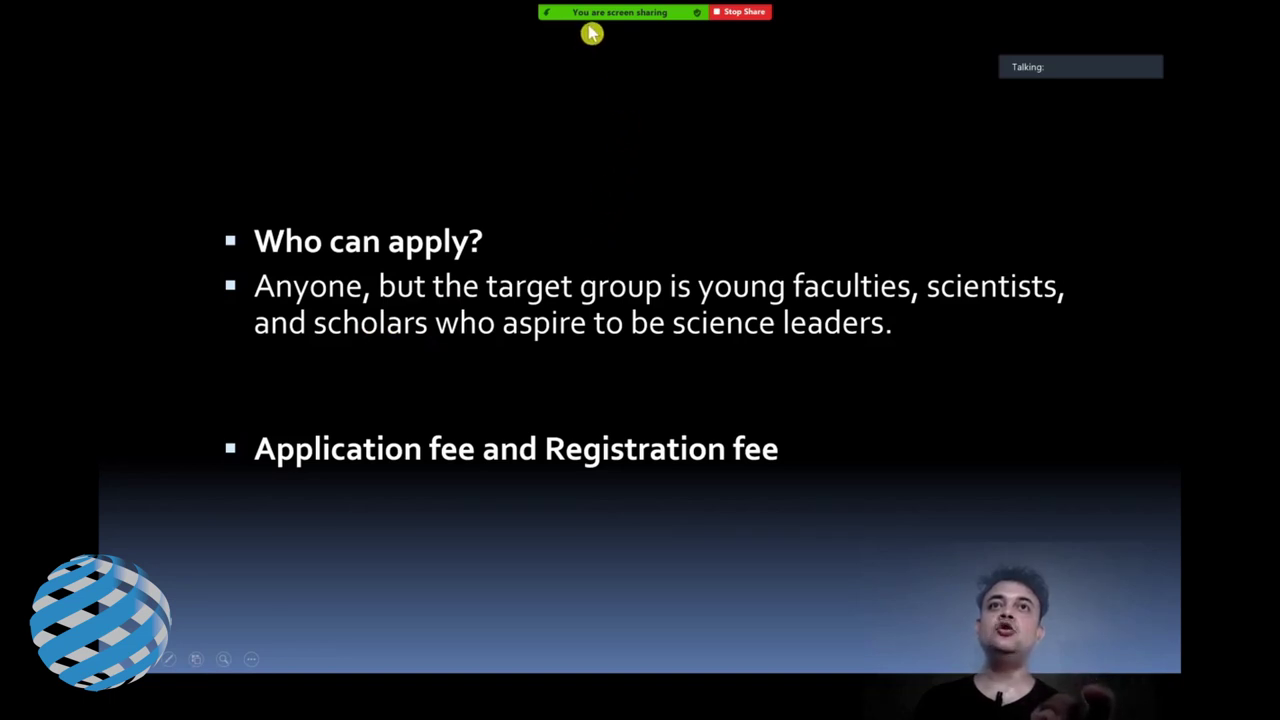
pyautogui.moveTo(741, 12)
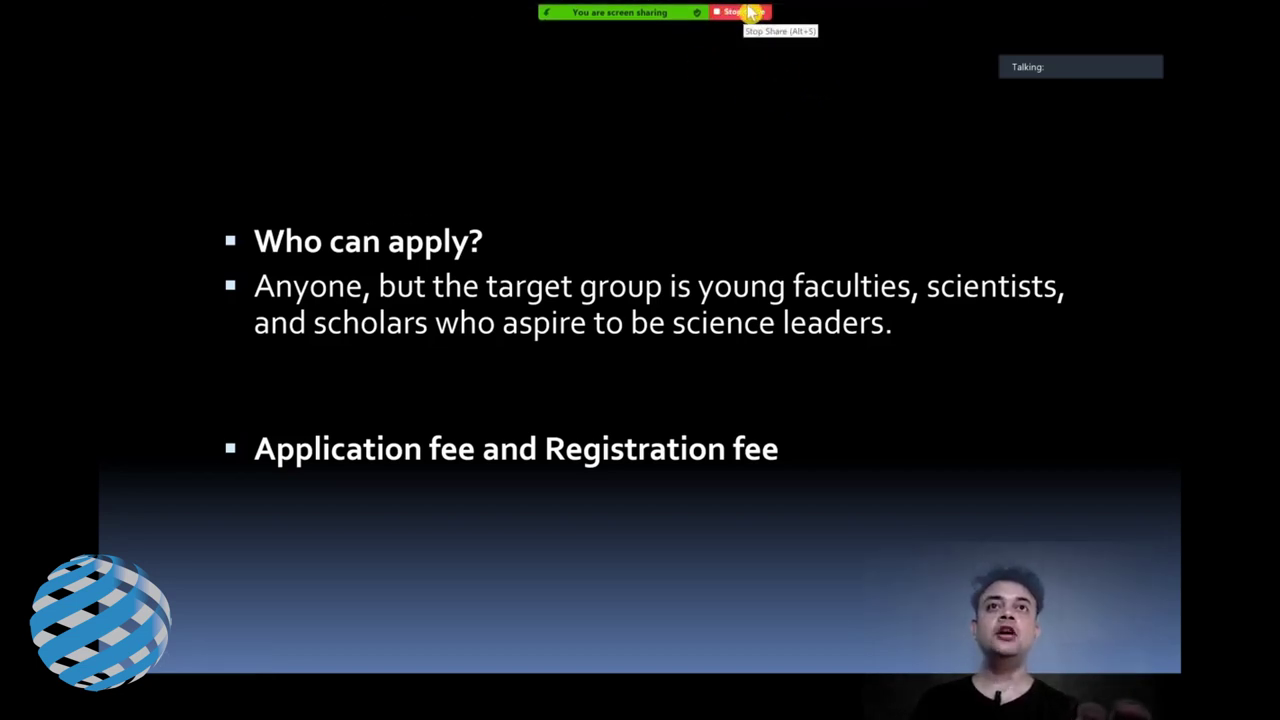
pyautogui.moveTo(655, 12)
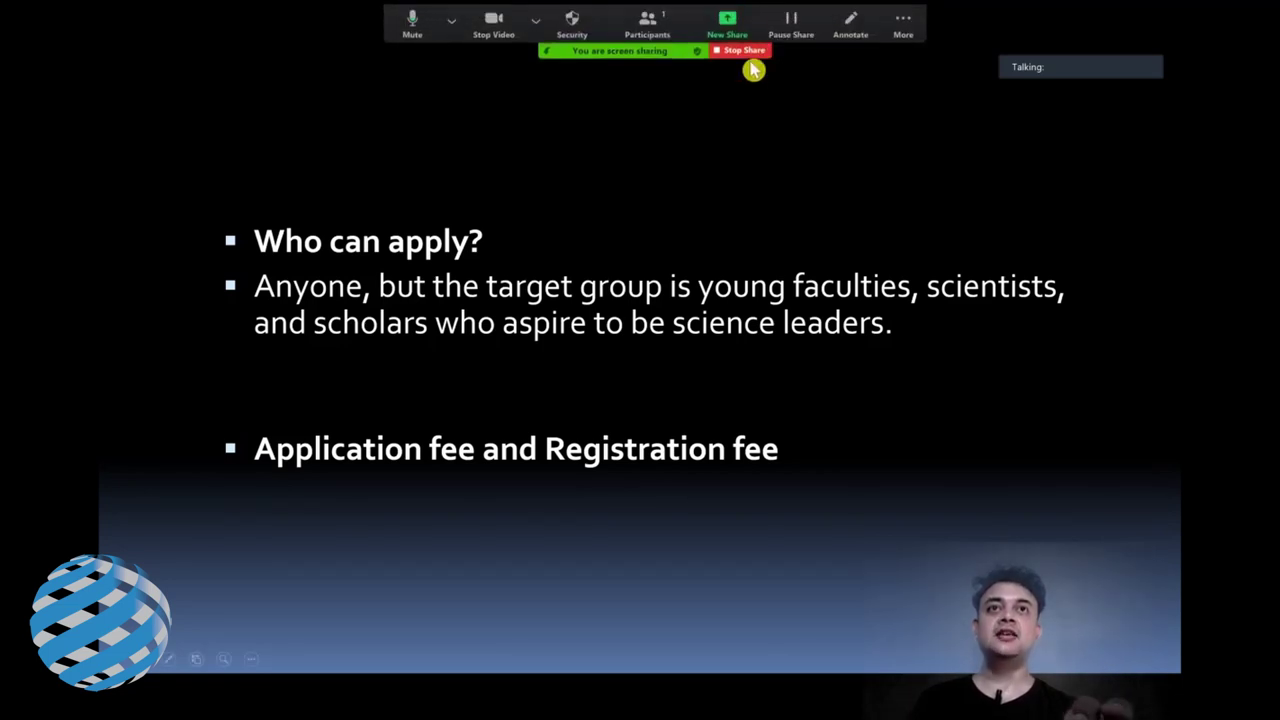
pyautogui.click(535, 19)
pyautogui.click(451, 19)
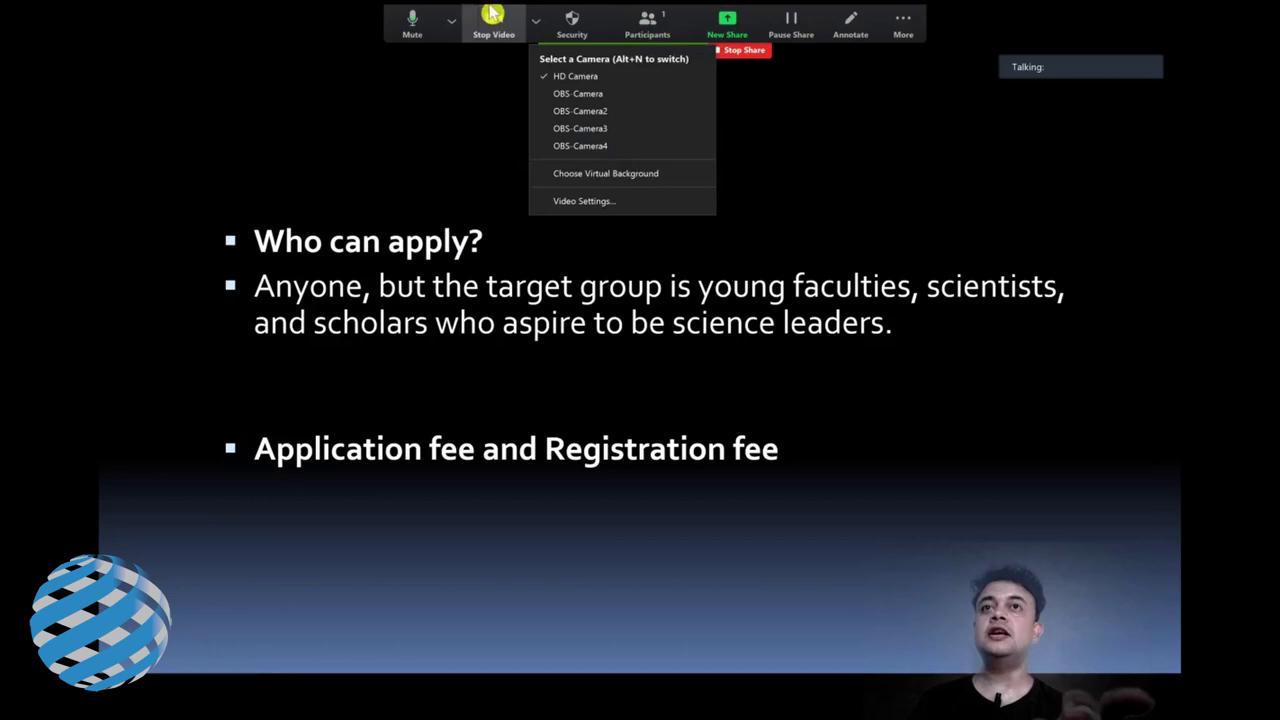
pyautogui.click(451, 19)
pyautogui.click(412, 20)
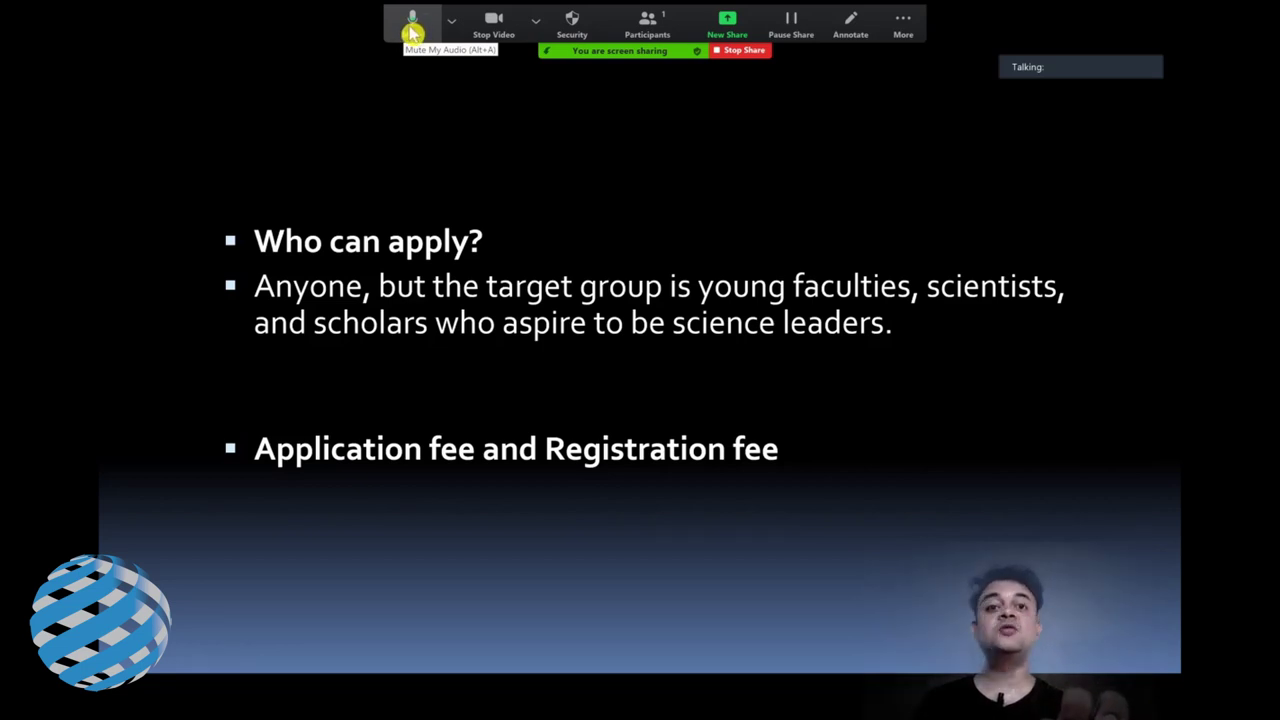
pyautogui.click(451, 20)
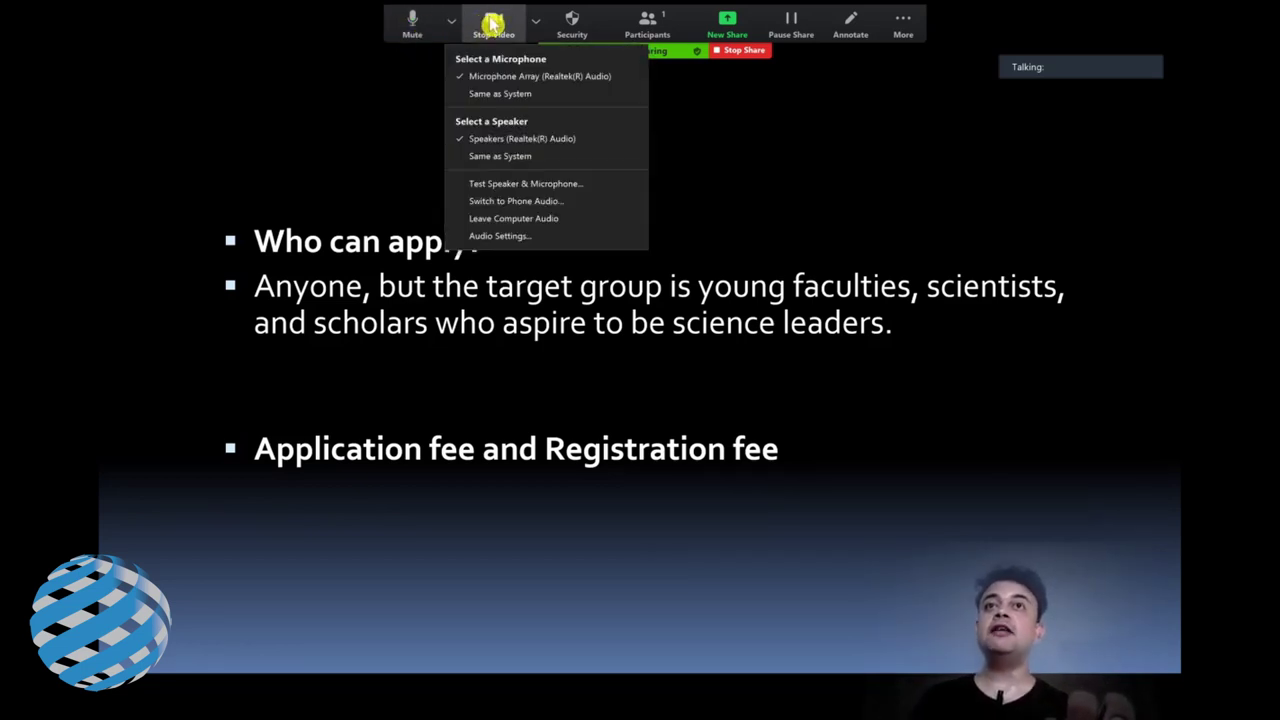
pyautogui.click(493, 20)
pyautogui.click(451, 20)
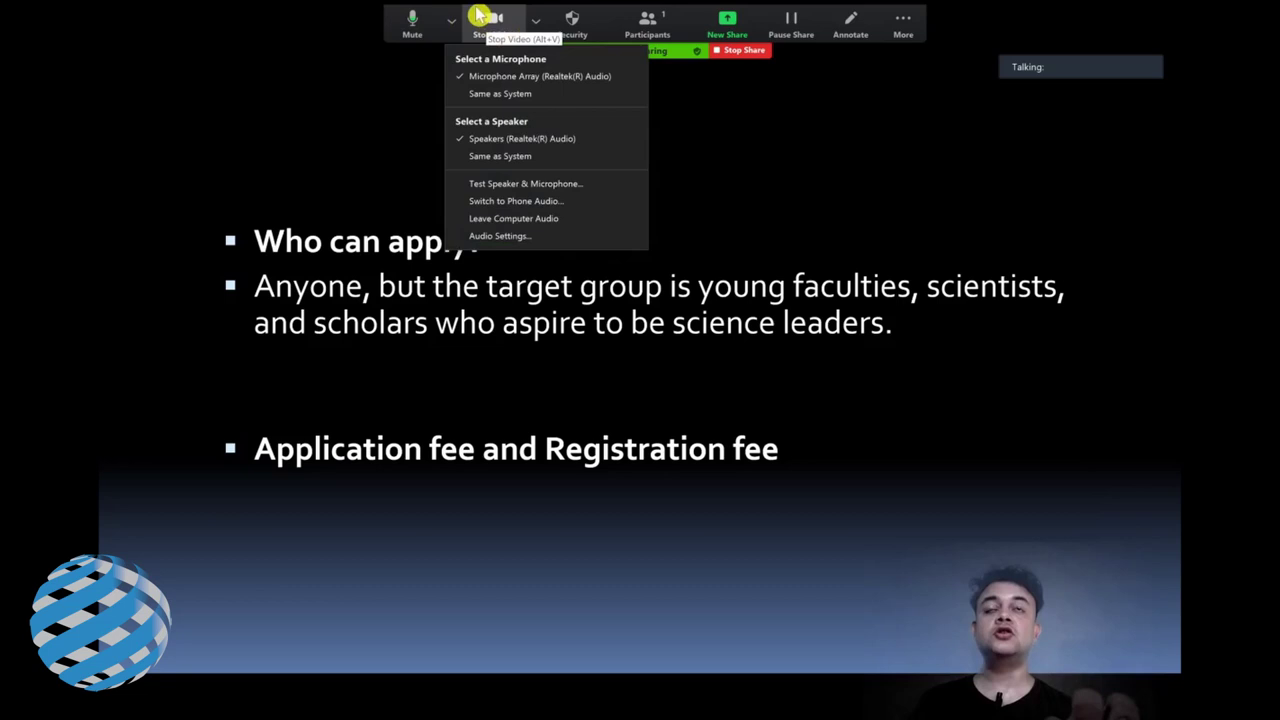
pyautogui.click(492, 20)
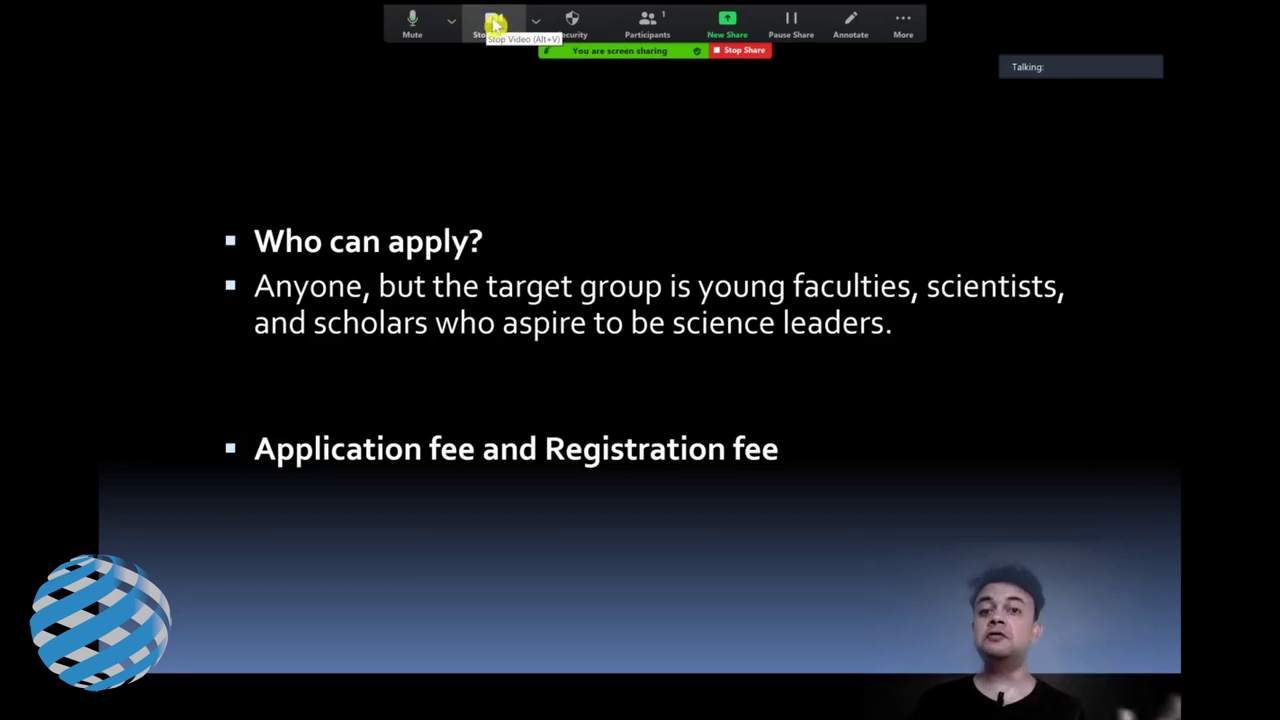
pyautogui.click(535, 20)
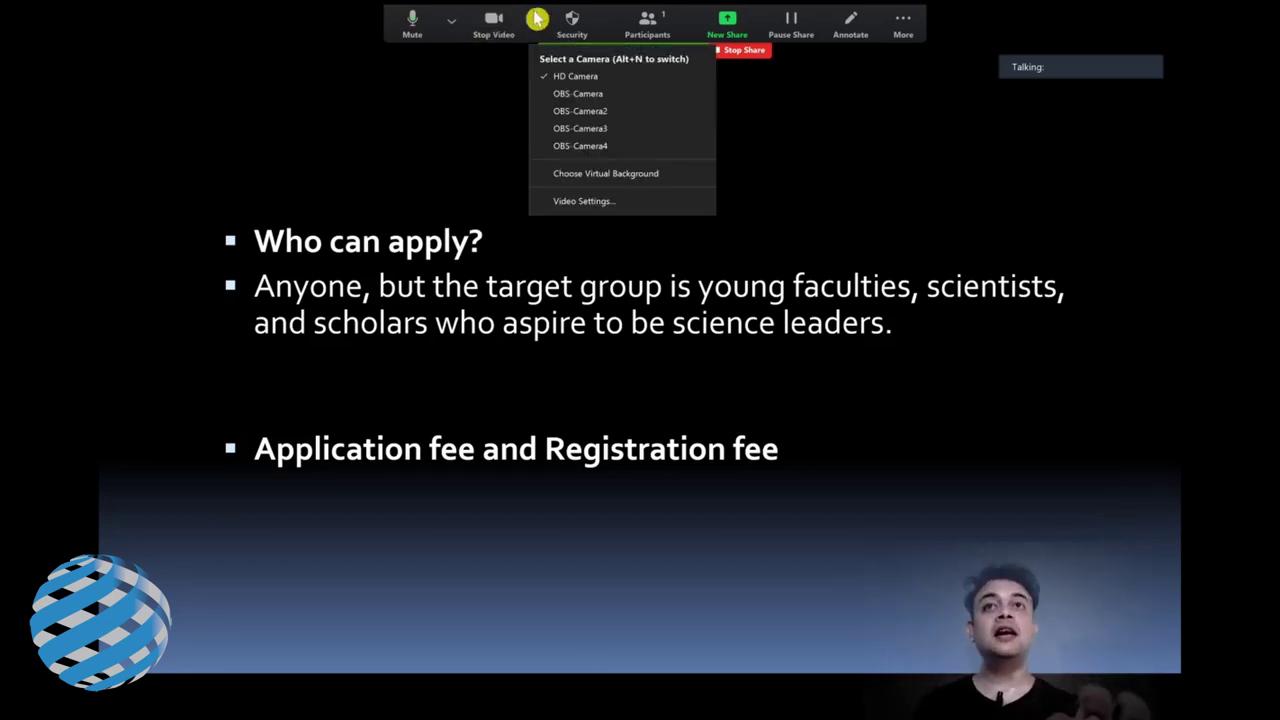
pyautogui.click(490, 20)
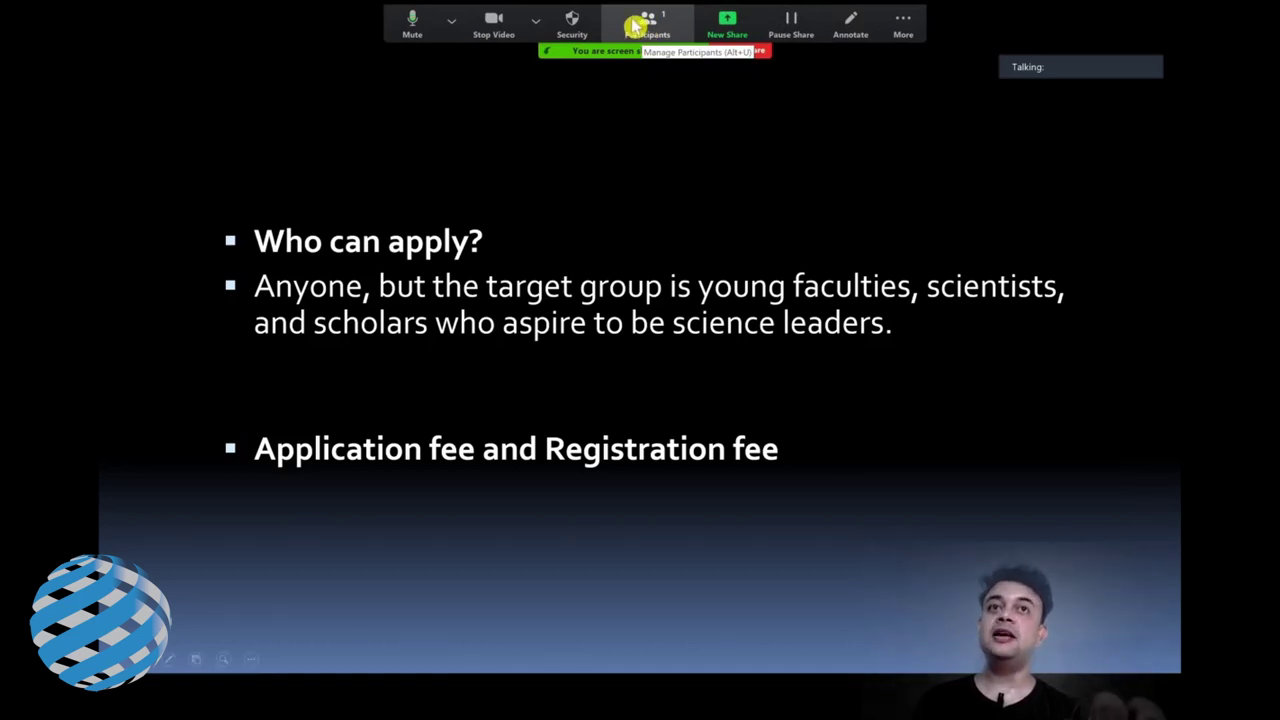
pyautogui.click(902, 22)
pyautogui.click(370, 225)
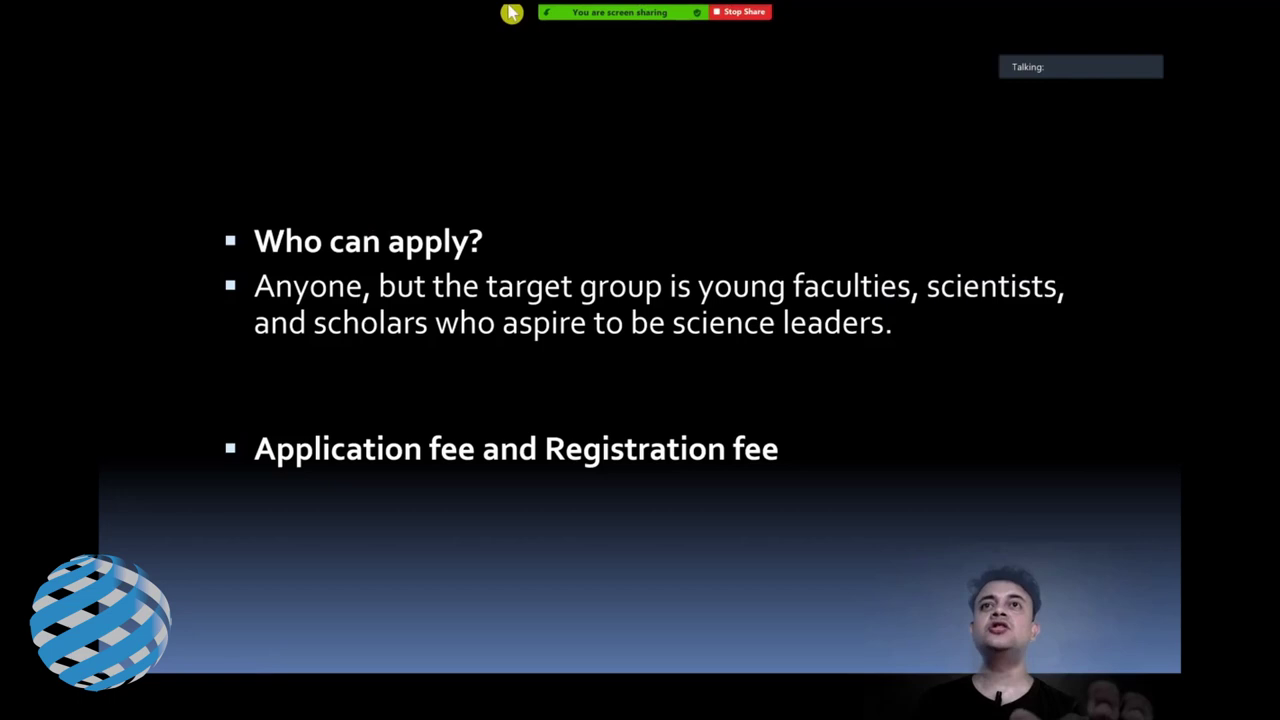
pyautogui.moveTo(510, 12)
pyautogui.click(452, 20)
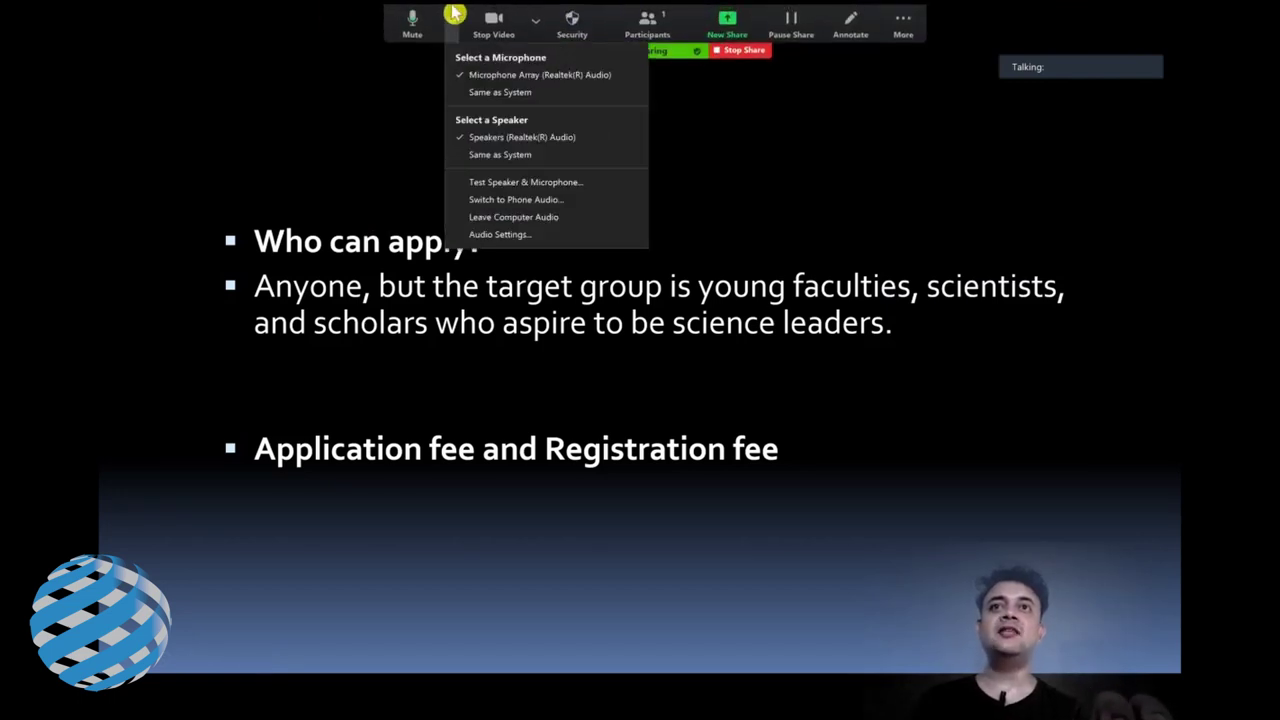
pyautogui.click(412, 20)
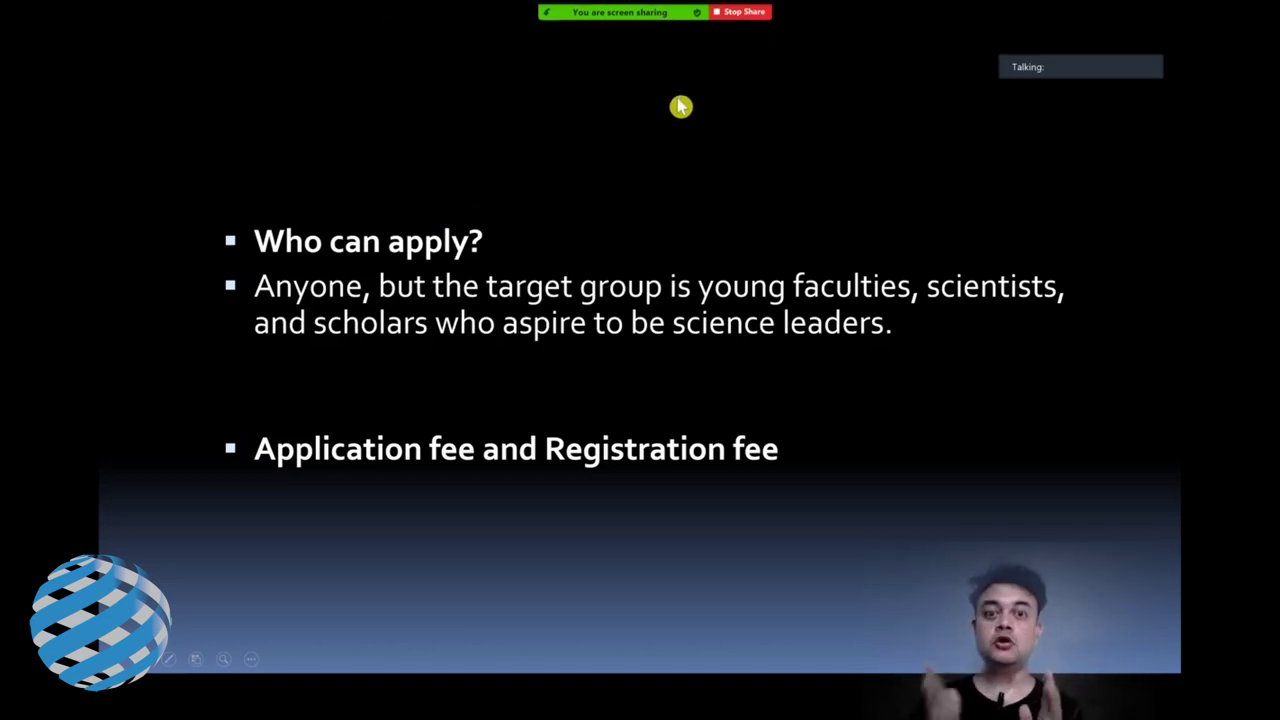
# - End the slideshow screen share with Stop Share
pyautogui.click(754, 18)
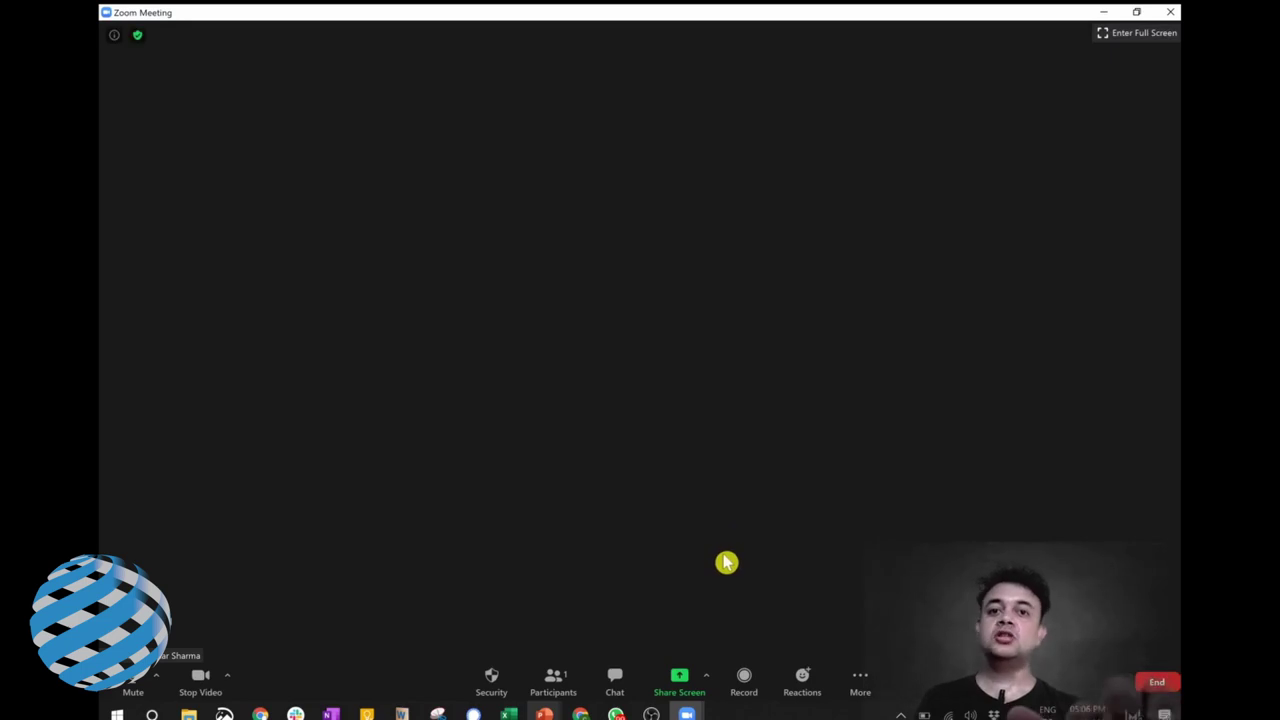
# - Select the OBS window to share, with computer sound and video-clip optimization enabled
pyautogui.click(680, 680)
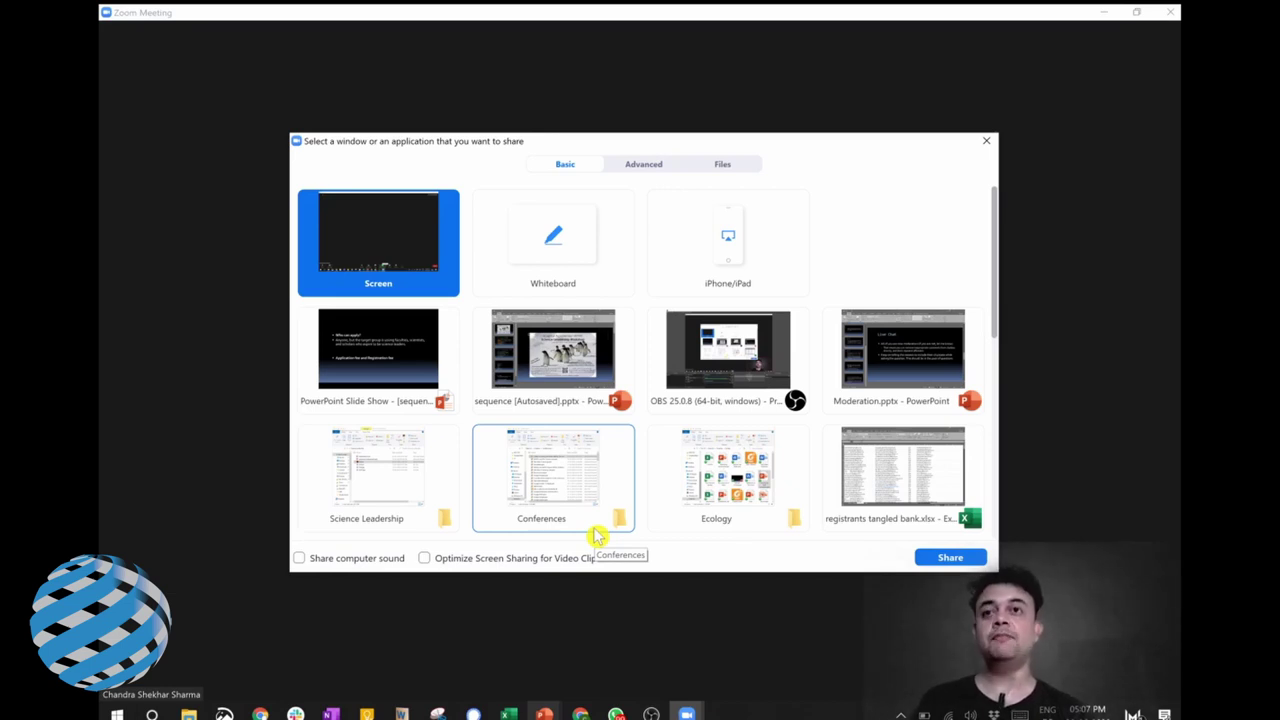
pyautogui.scroll(-5, 640, 460)
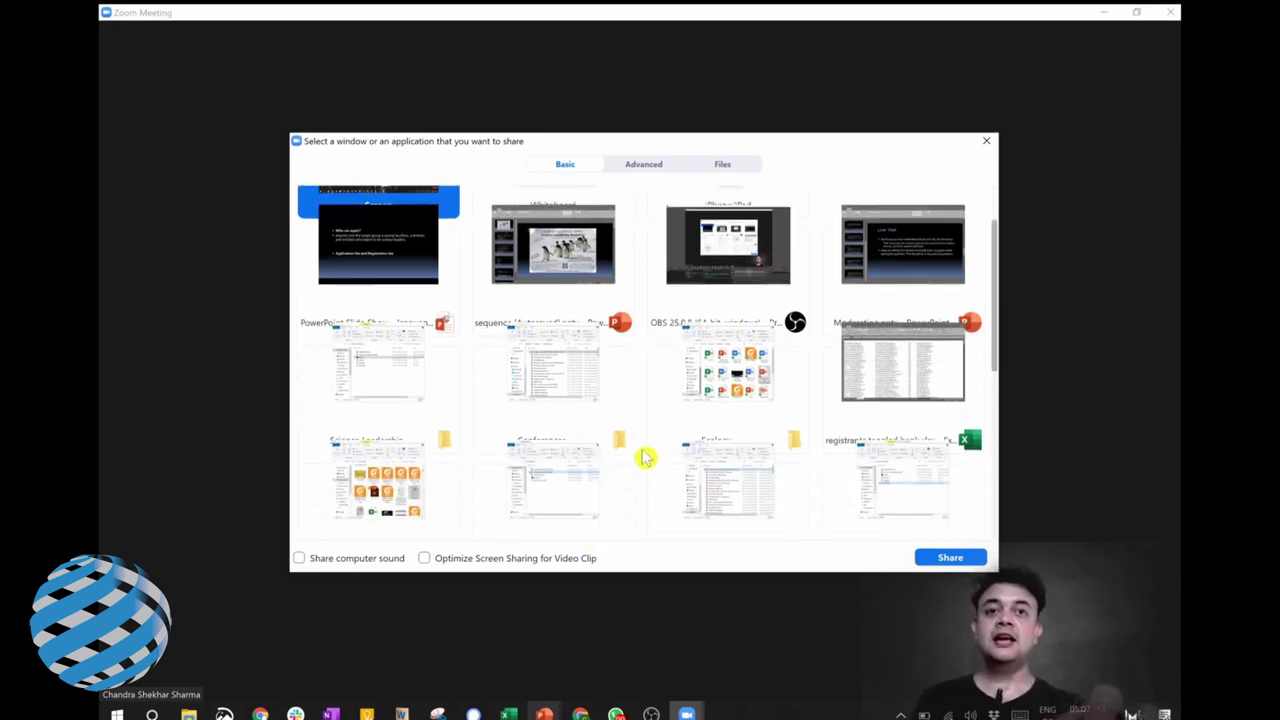
pyautogui.scroll(-5, 644, 458)
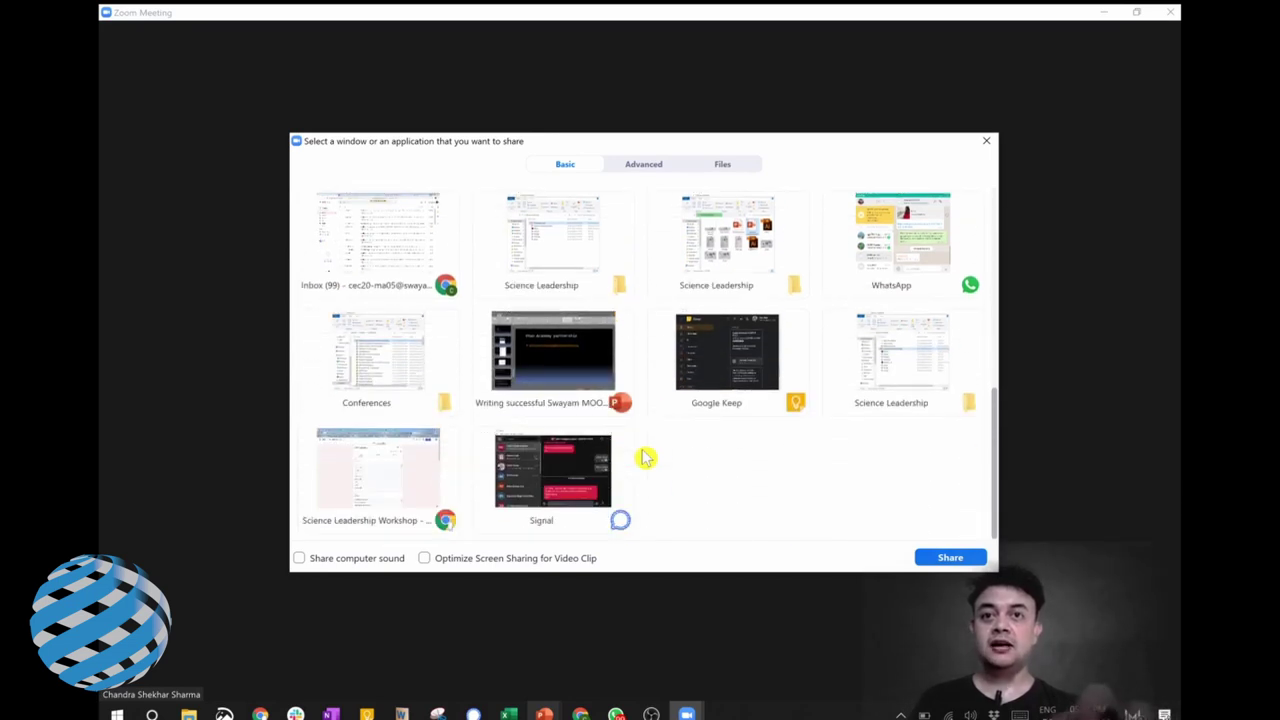
pyautogui.scroll(10, 644, 458)
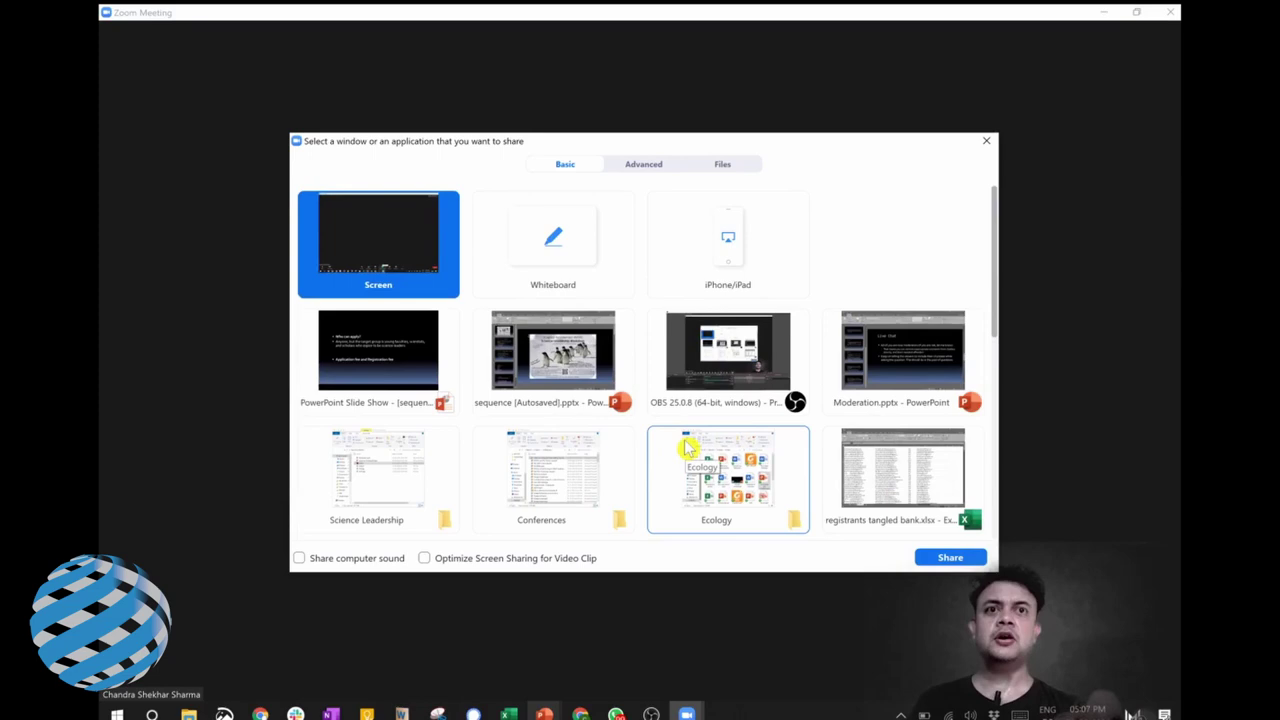
pyautogui.scroll(-5, 688, 447)
pyautogui.scroll(-5, 688, 447)
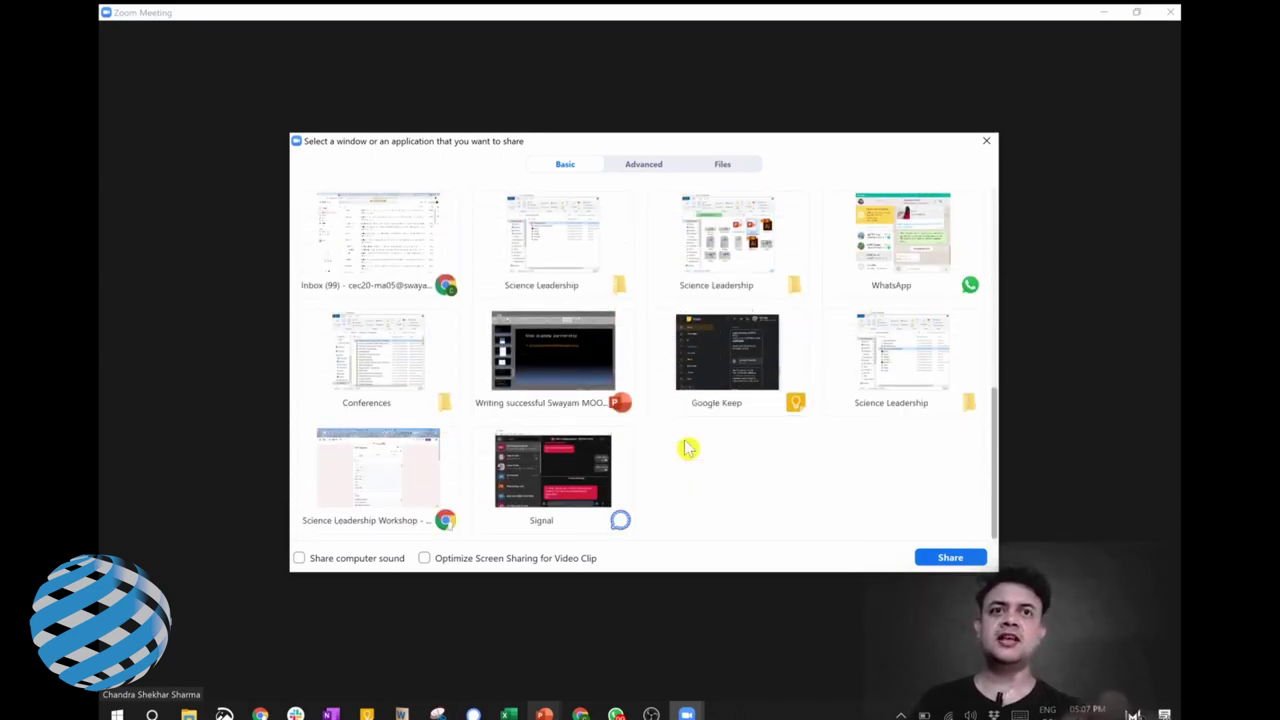
pyautogui.scroll(3, 688, 447)
pyautogui.scroll(3, 688, 447)
pyautogui.scroll(2, 688, 447)
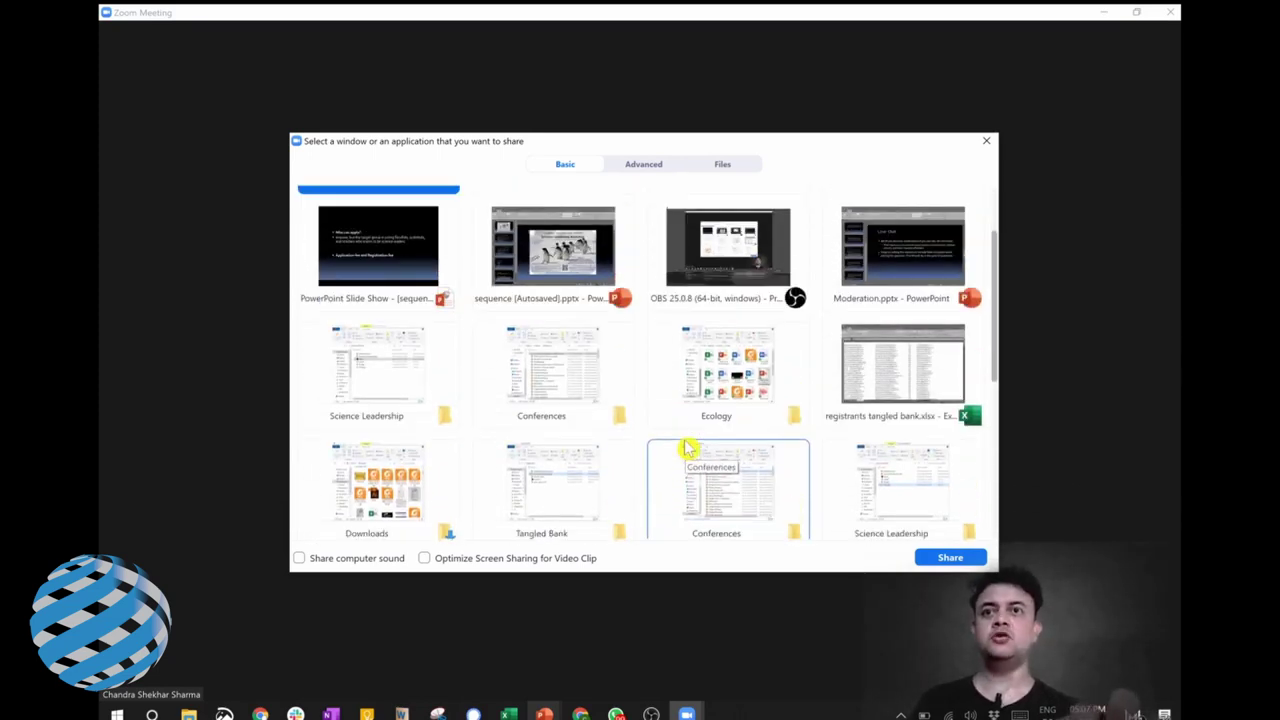
pyautogui.scroll(2, 688, 447)
pyautogui.scroll(2, 688, 447)
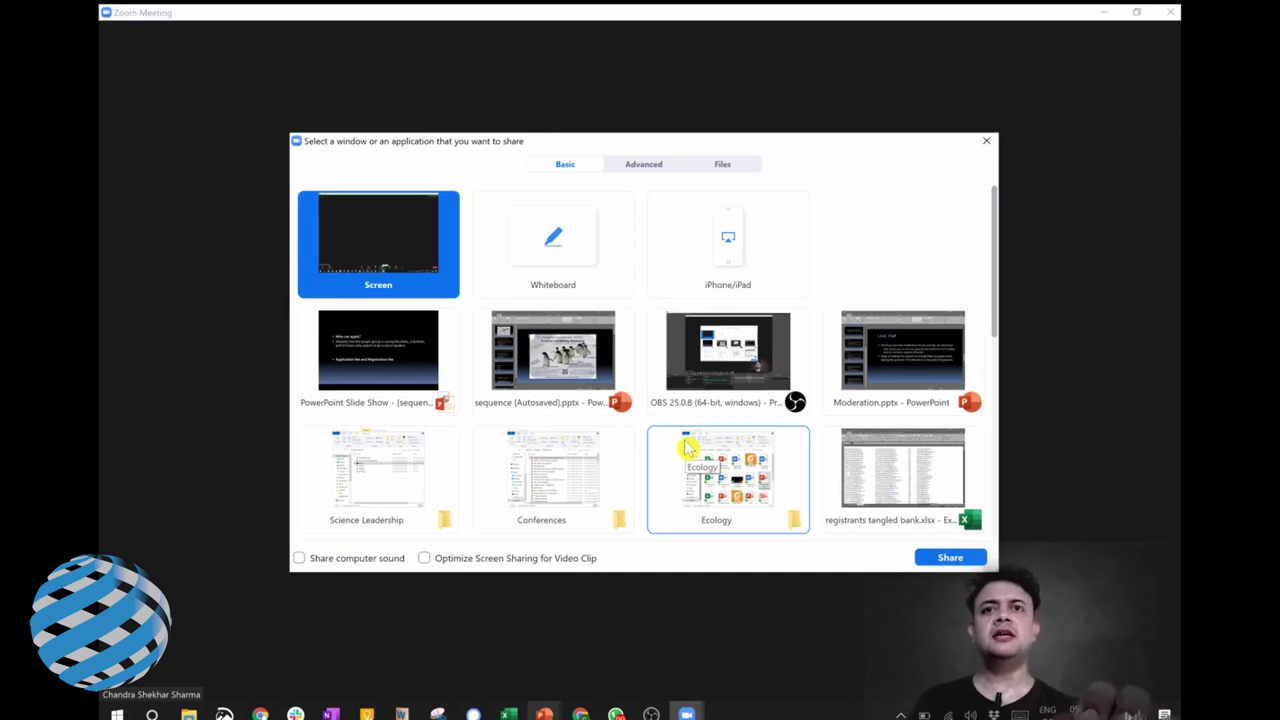
pyautogui.click(728, 365)
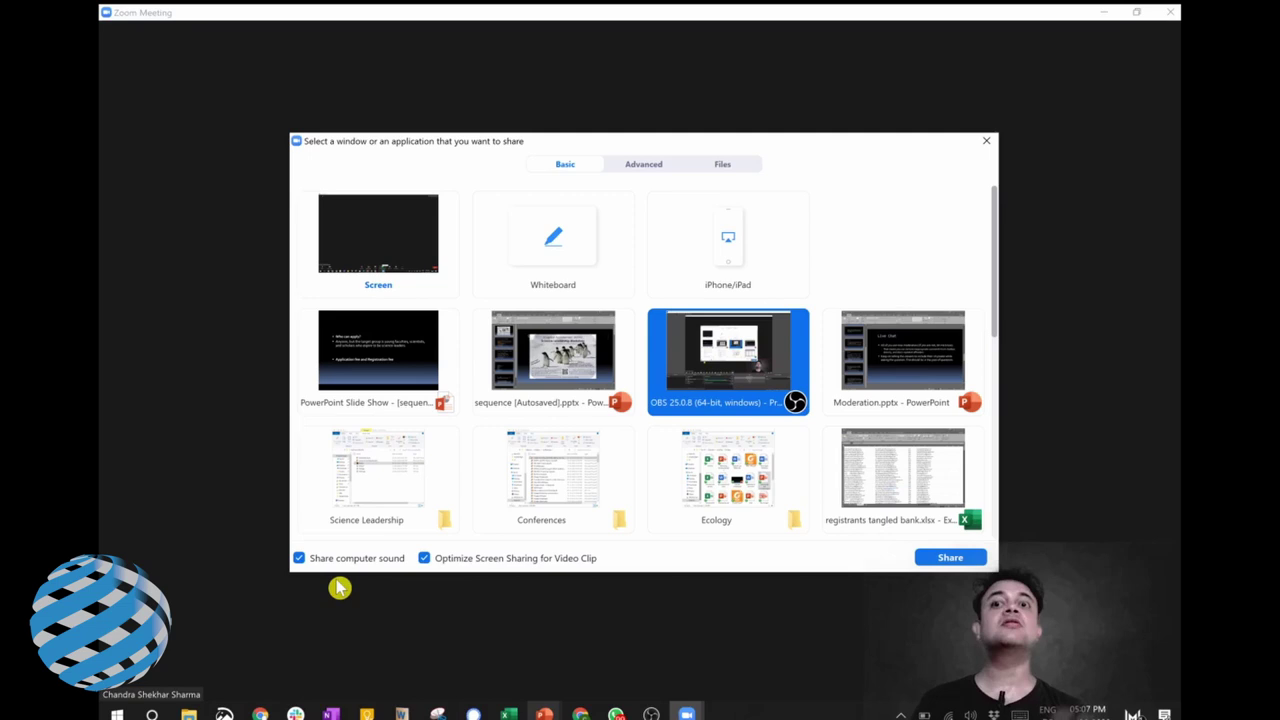
# - Disable computer sound and video-clip optimization, pick the PowerPoint Slide Show tile, and close the picker
pyautogui.click(299, 558)
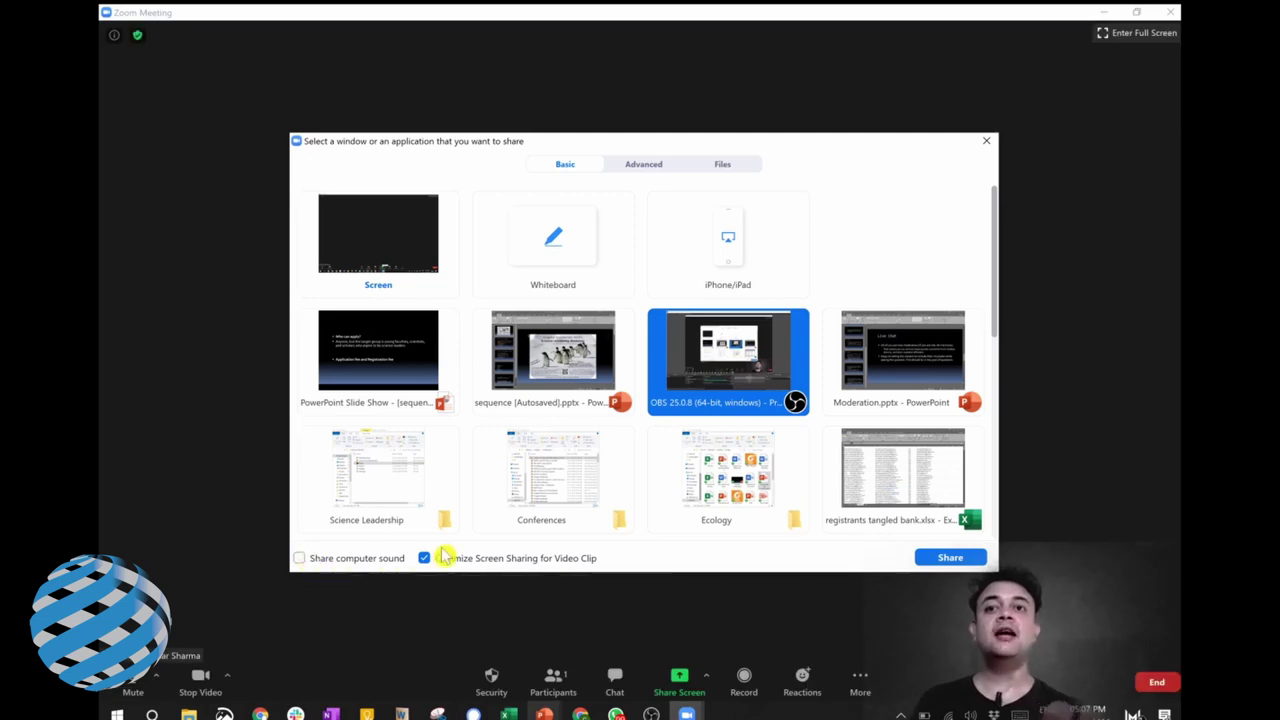
pyautogui.click(425, 558)
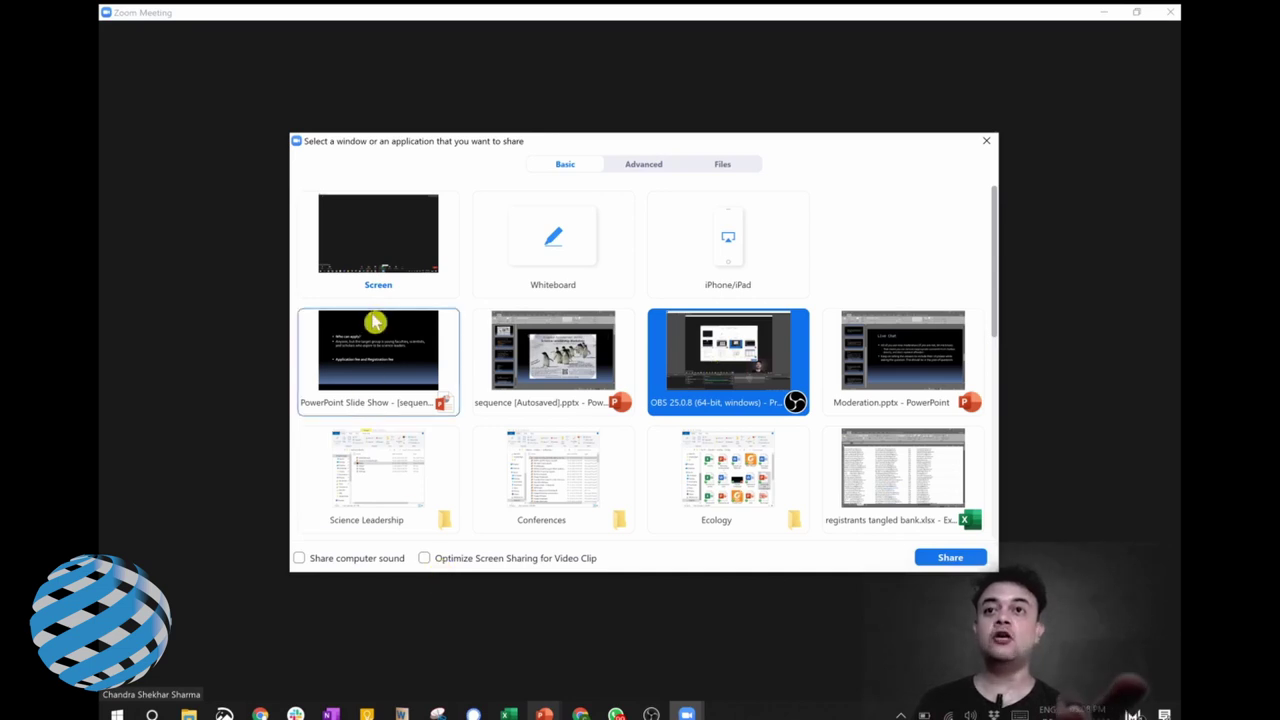
pyautogui.click(381, 345)
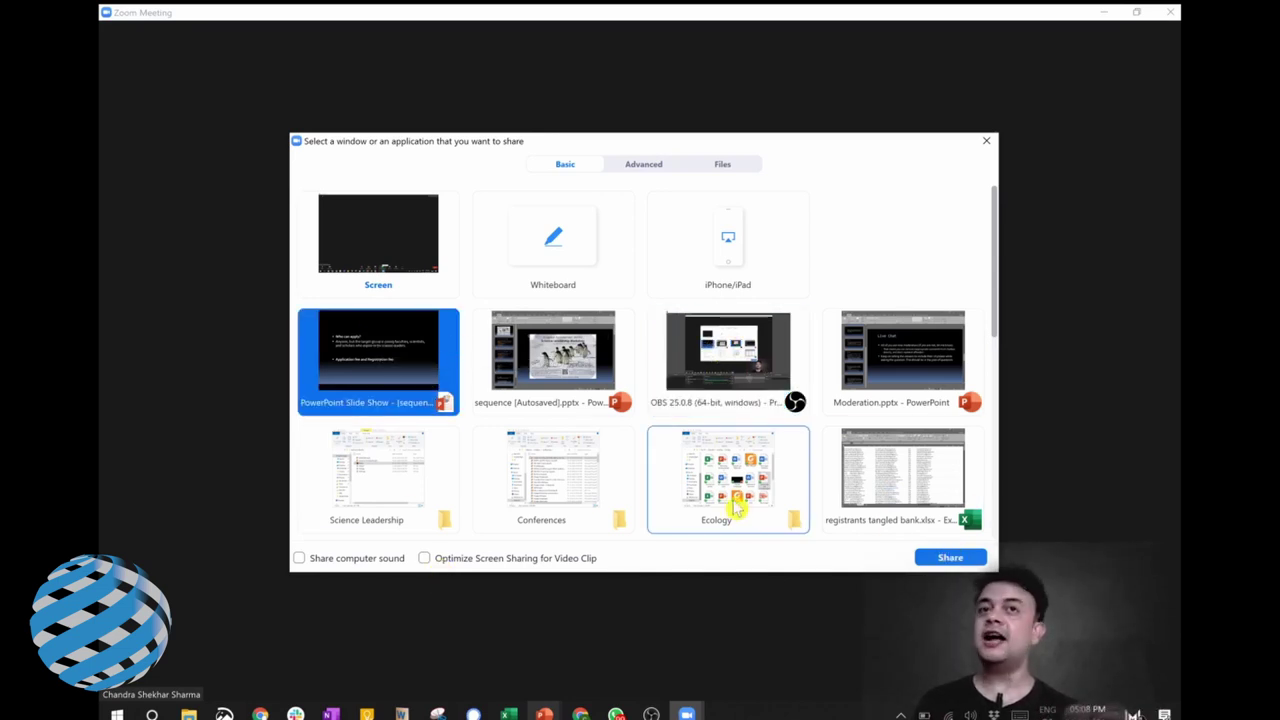
pyautogui.click(993, 144)
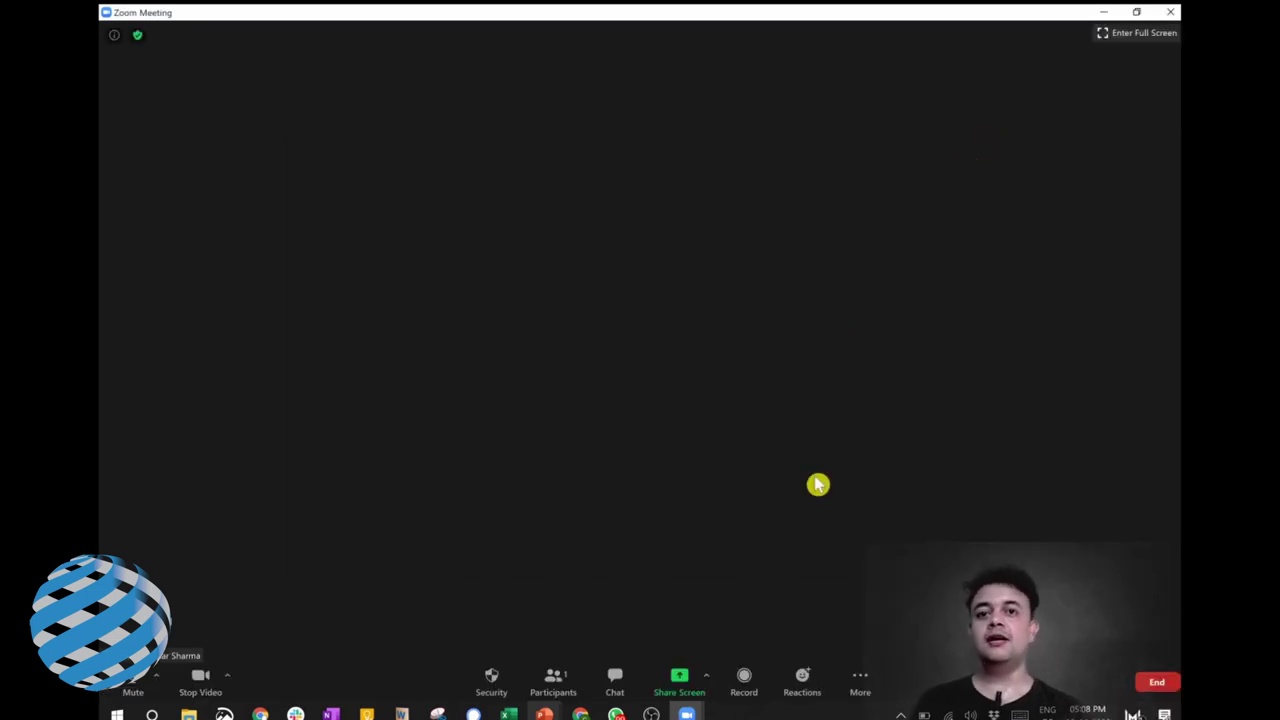